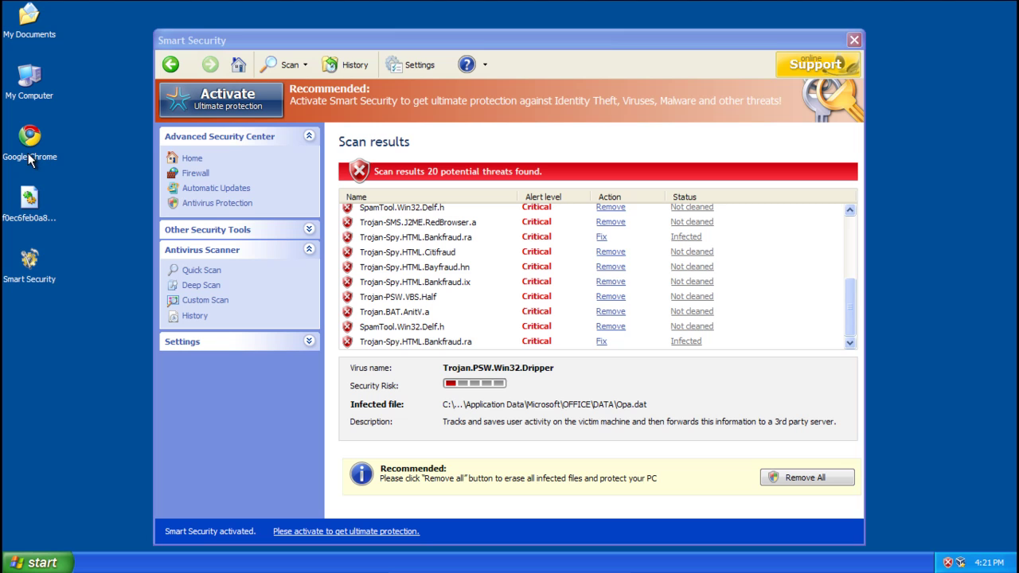
Close the fake antivirus window and open Chrome's system proxy settings from Options > Under the Hood
click(861, 44)
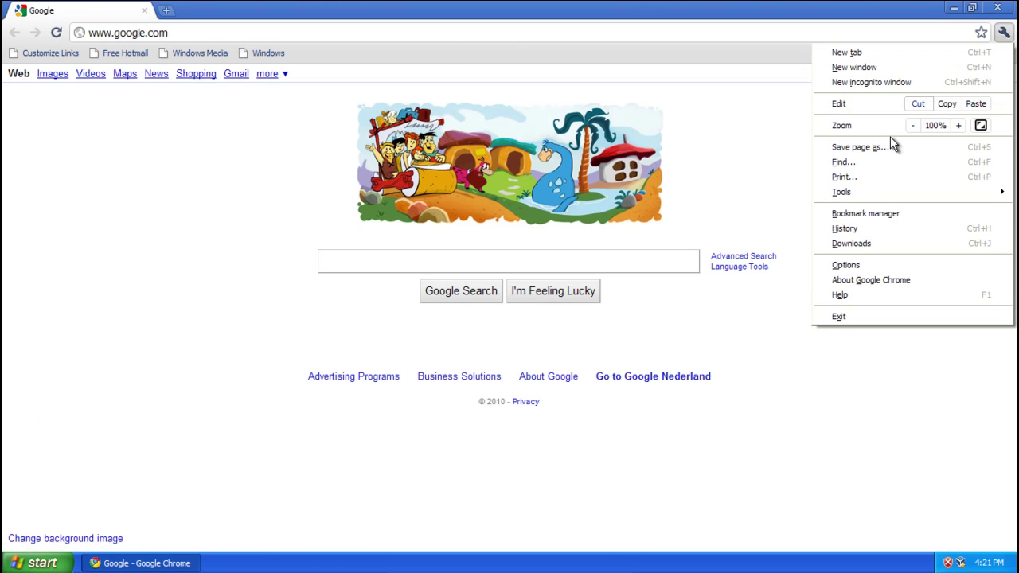
click(847, 266)
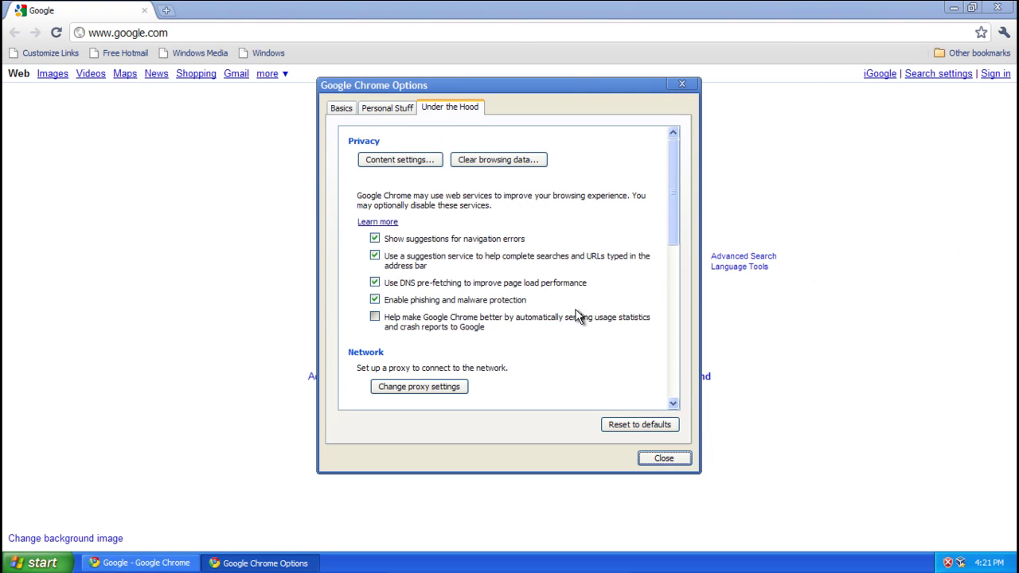
scroll(402, 351, down, 3)
click(420, 209)
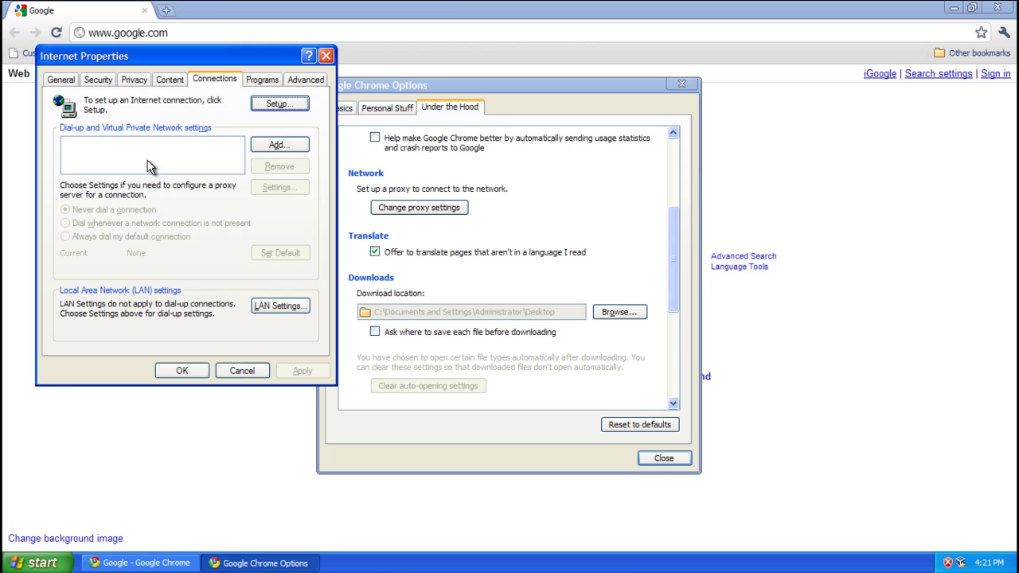
Uncheck 'Use a proxy server for your LAN', confirm with OK twice, and close Chrome Options
click(214, 81)
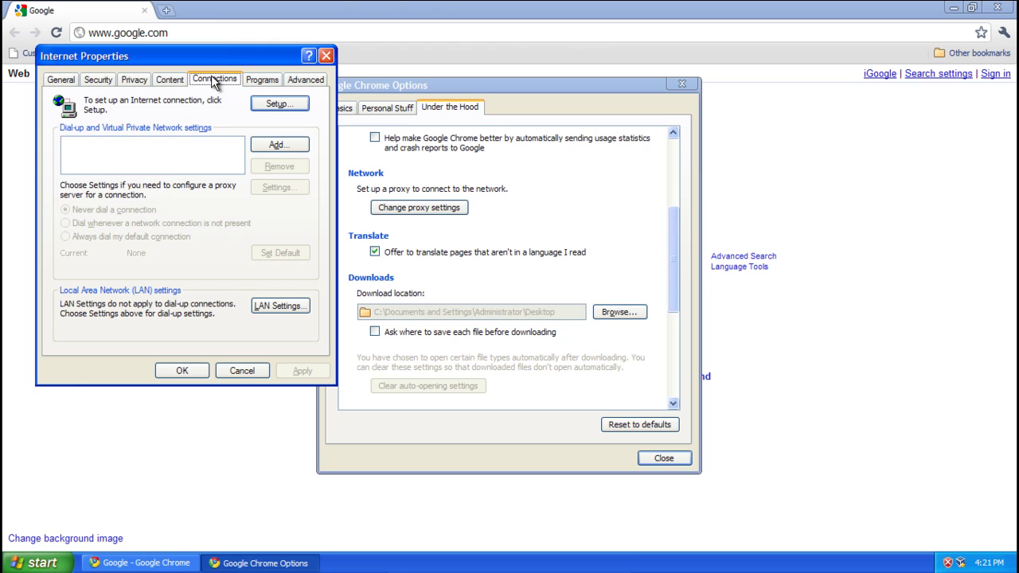
click(280, 307)
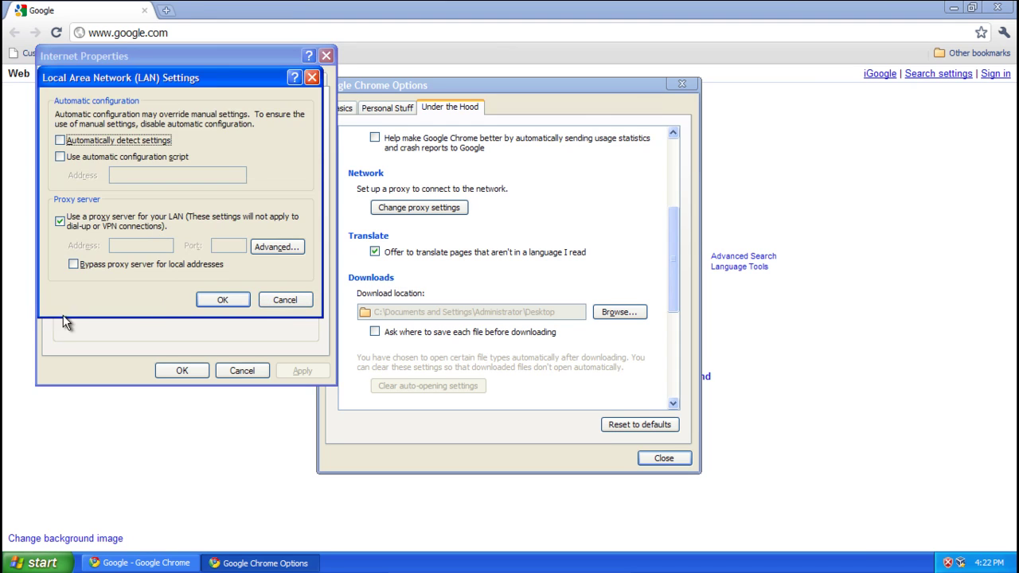
click(60, 223)
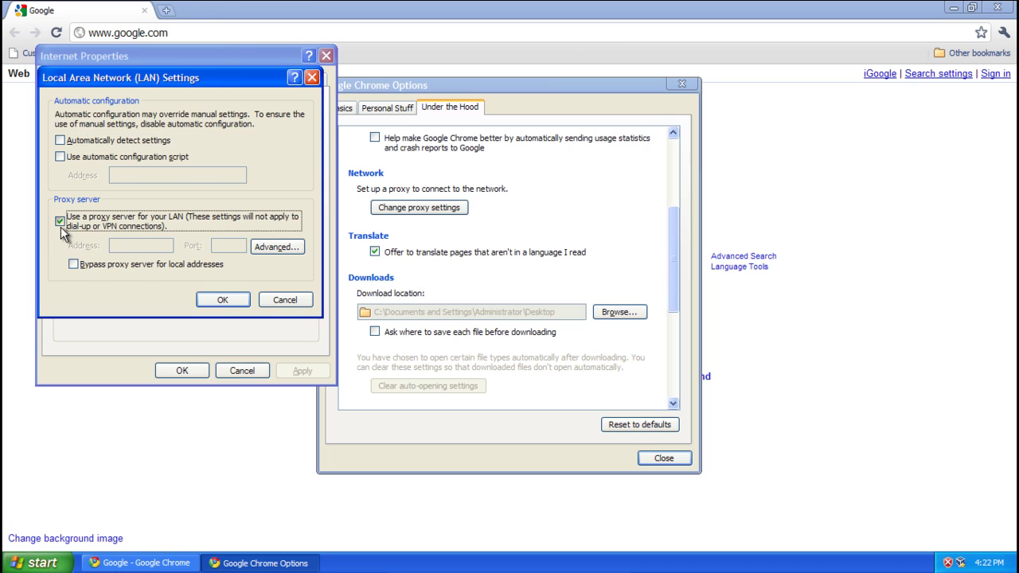
click(223, 300)
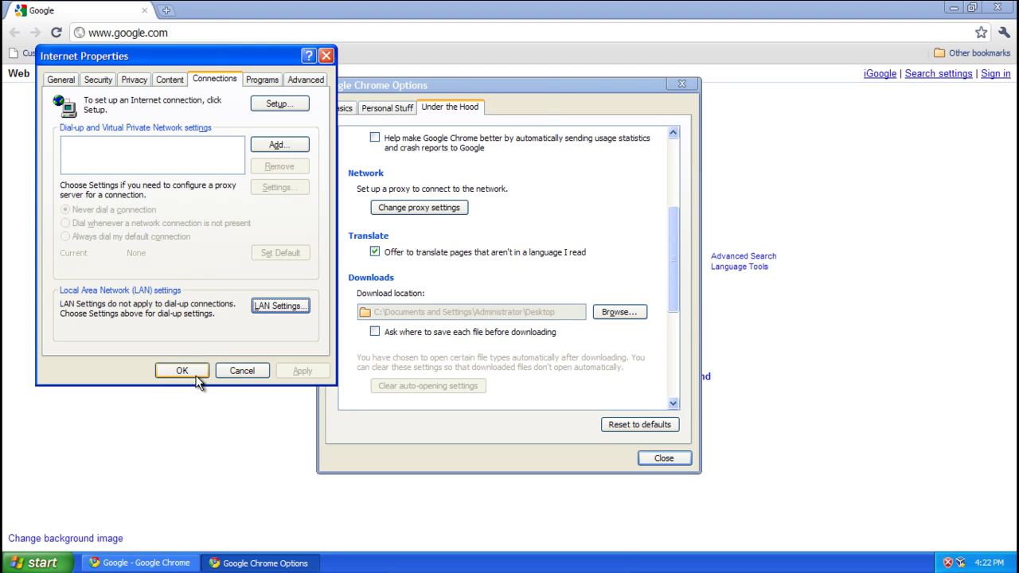
click(182, 370)
click(673, 462)
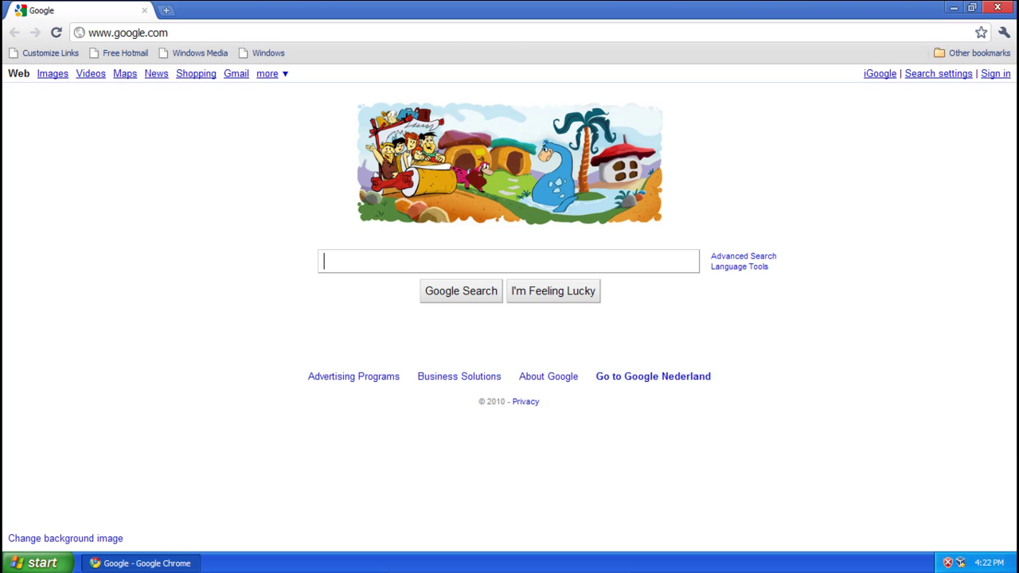
Close the Google Chrome window
click(997, 7)
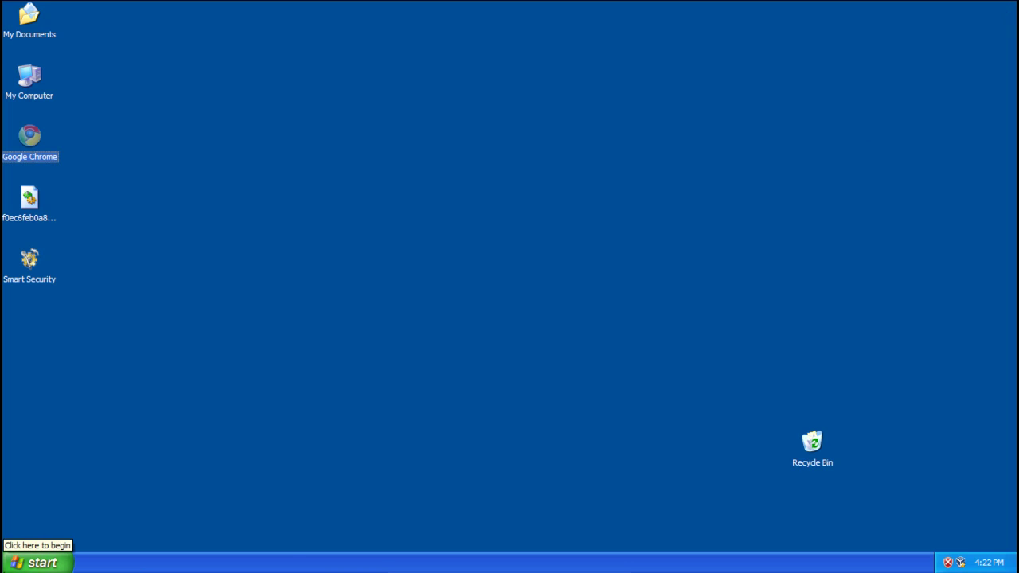
Launch regedit from the Run box and view the keys under Image File Execution Options
click(38, 563)
key(Escape)
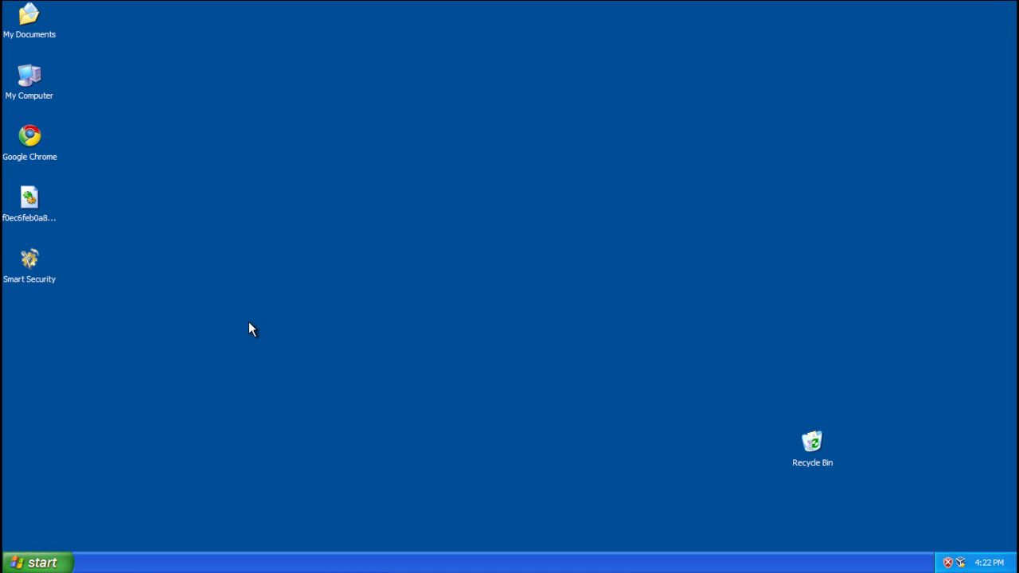
key(super+r)
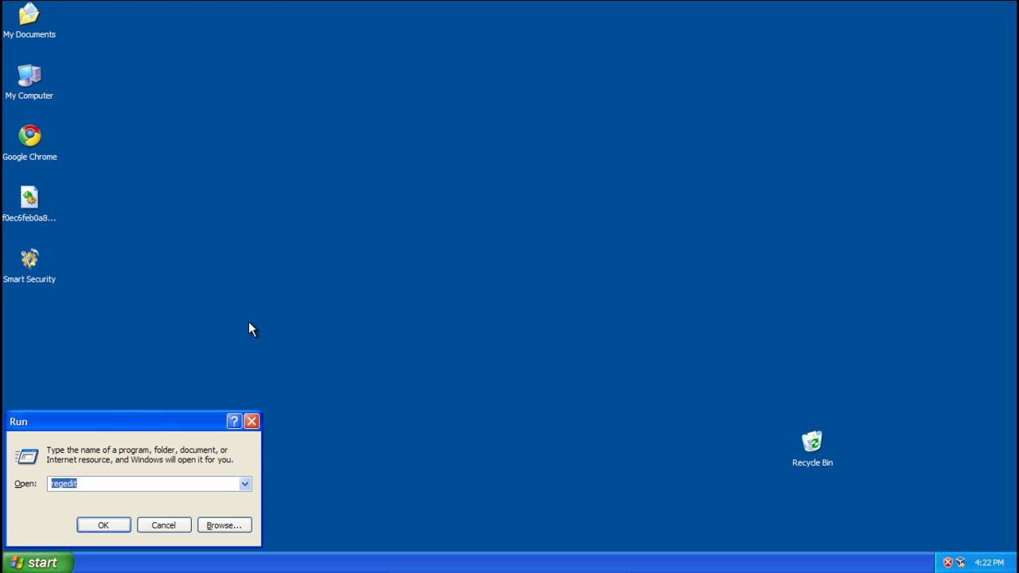
text(regedit)
key(Return)
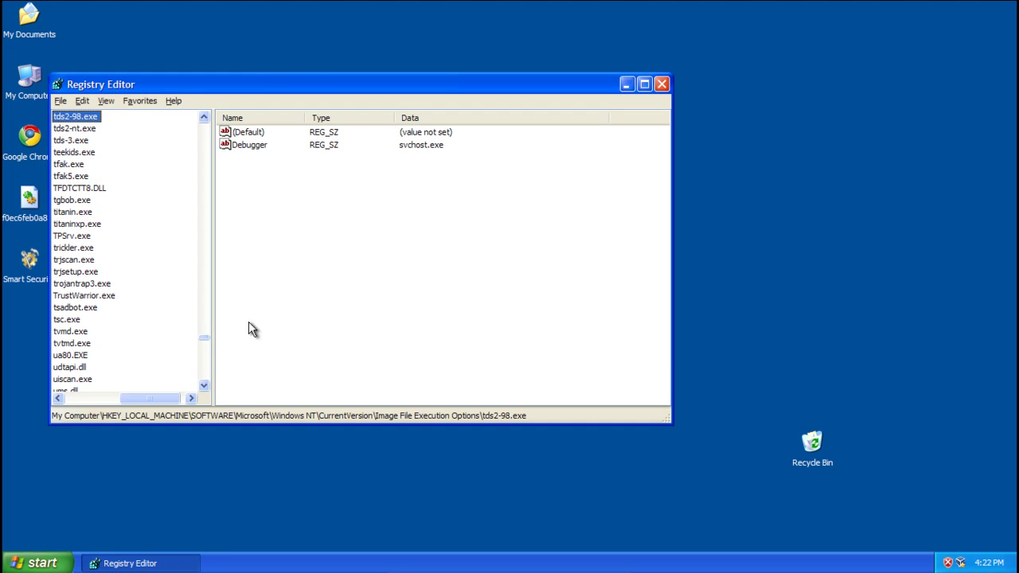
drag(148, 398, 91, 403)
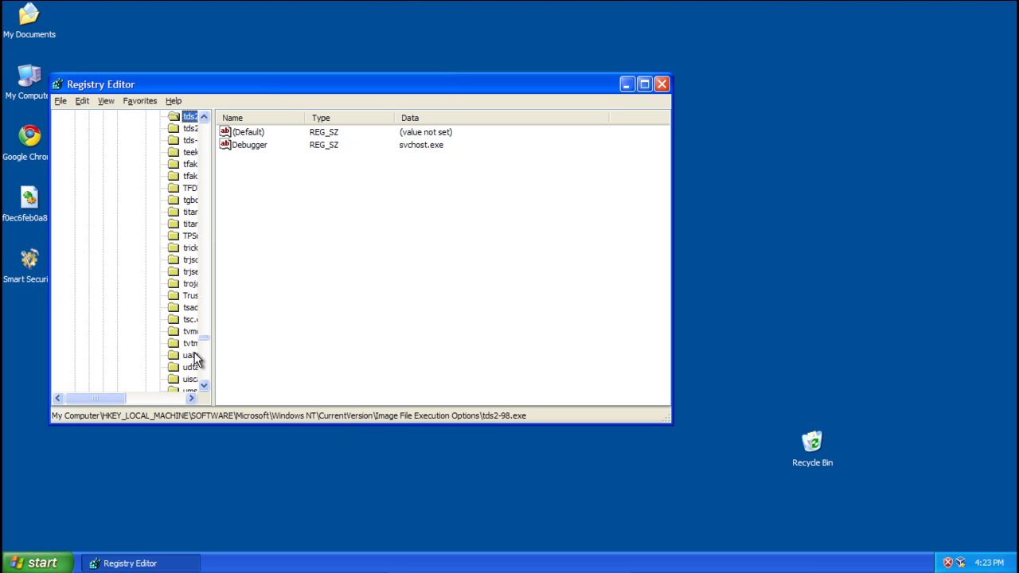
Scroll the Image File Execution Options key tree to taskmgr.exe and select that key
drag(101, 402, 136, 402)
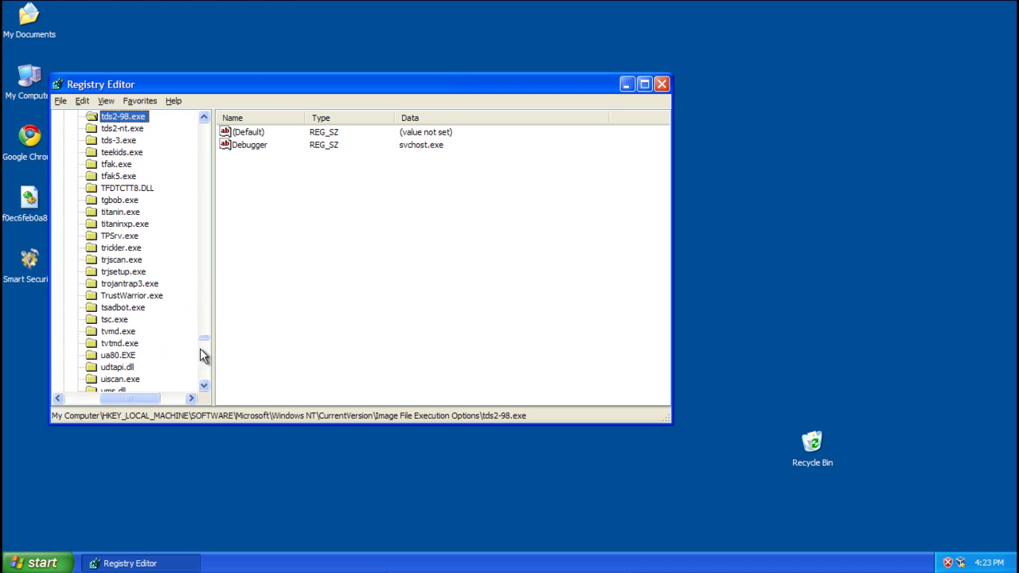
mouse_move(204, 336)
mouse_down()
mouse_move(188, 135)
mouse_move(200, 248)
mouse_move(196, 335)
mouse_up()
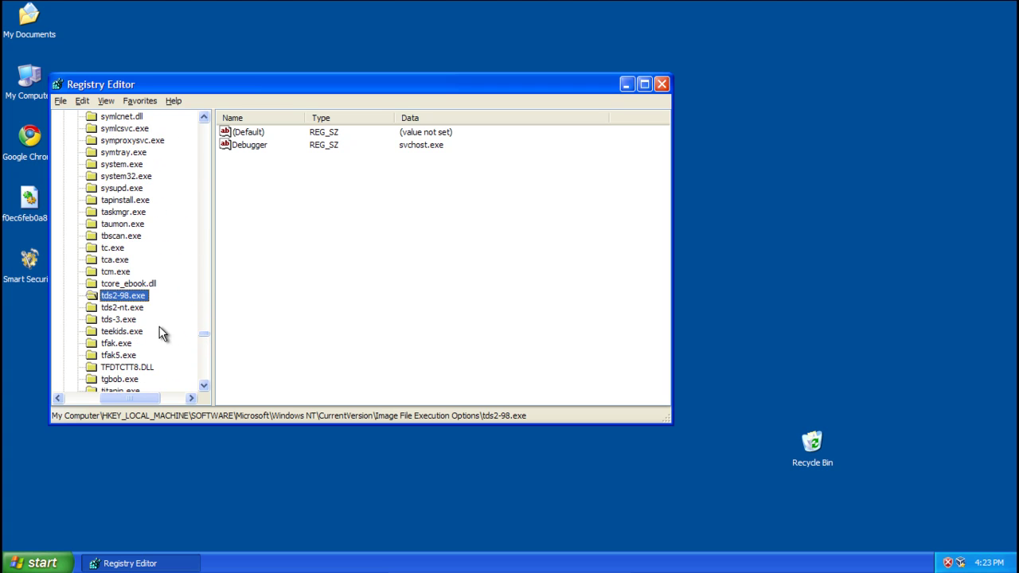
scroll(155, 334, down, 1)
scroll(132, 301, up, 1)
click(118, 213)
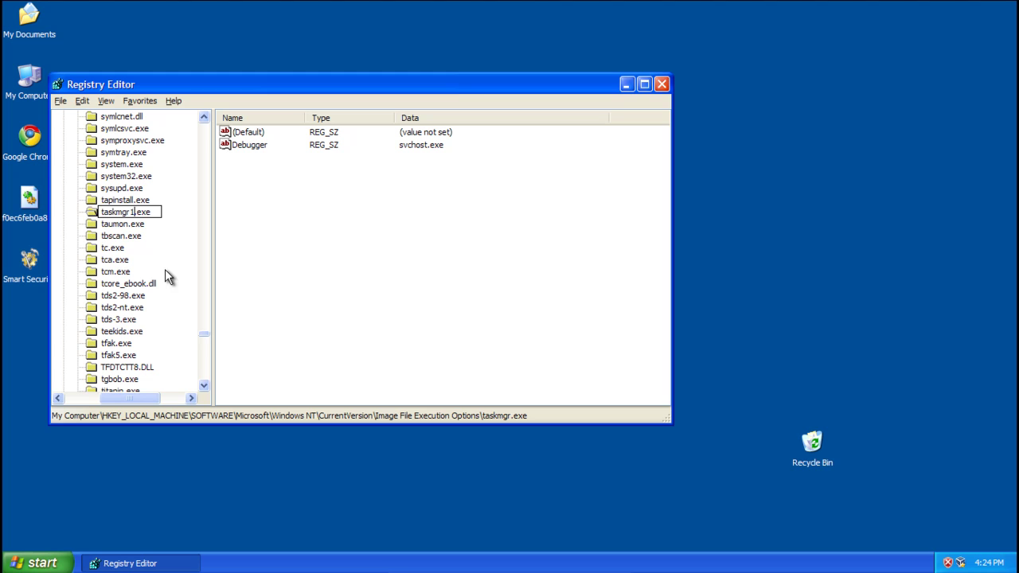
Commit the taskmgr1.exe key name and close Registry Editor
key(Return)
click(662, 85)
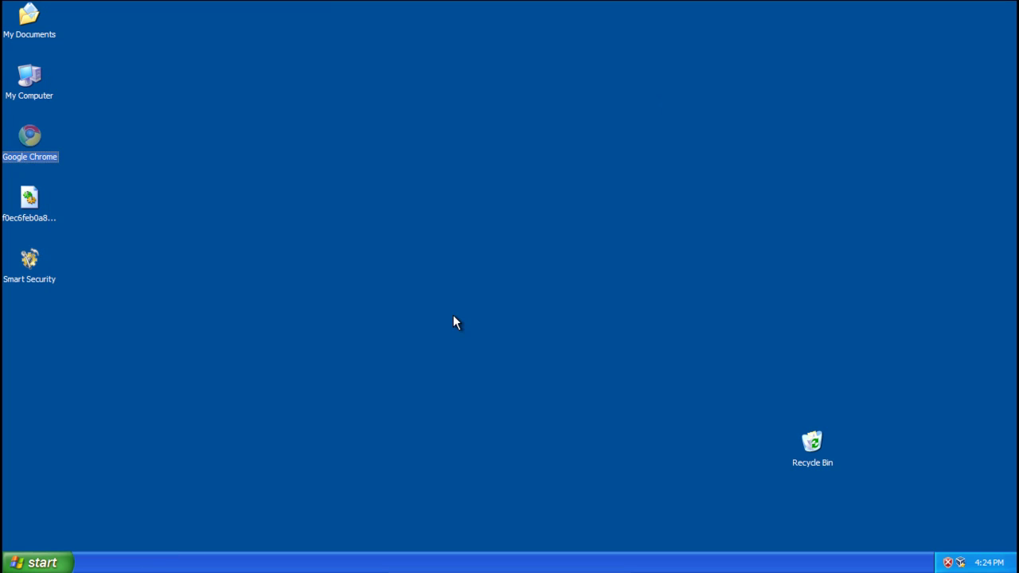
In Task Manager sorted by image name, end the SMf0e_289.exe process, then close Task Manager
right_click(332, 564)
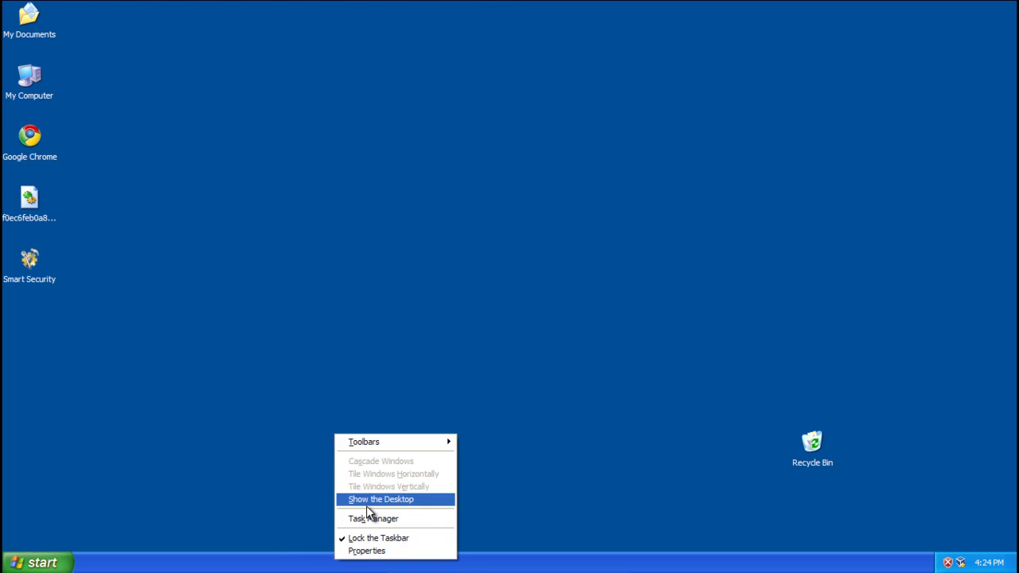
click(350, 519)
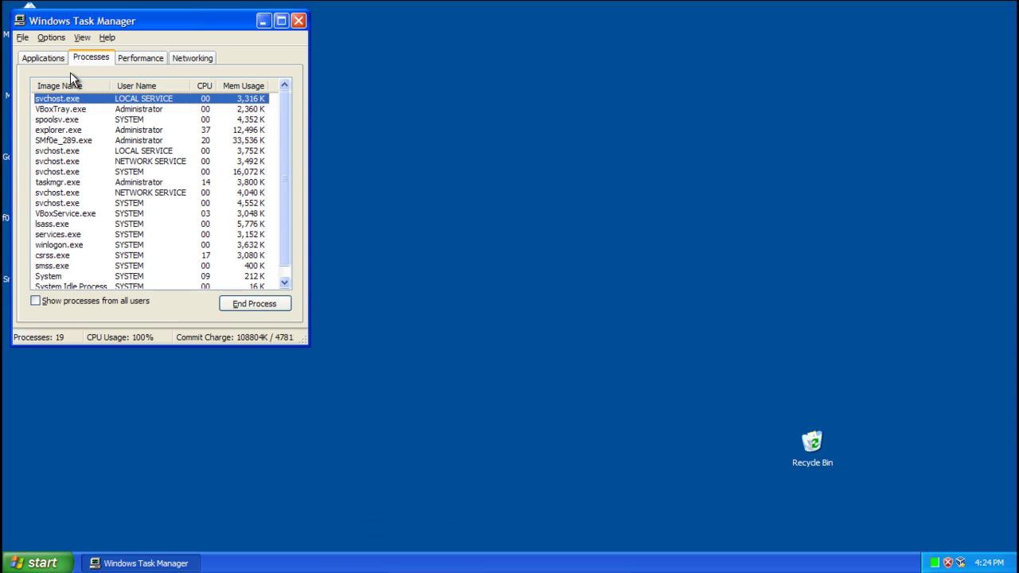
click(86, 83)
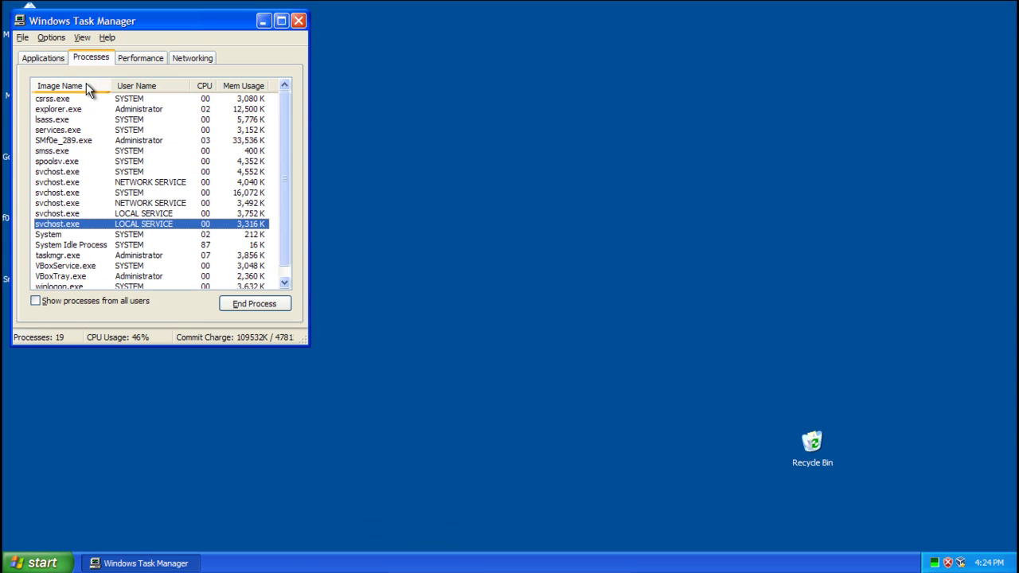
click(44, 144)
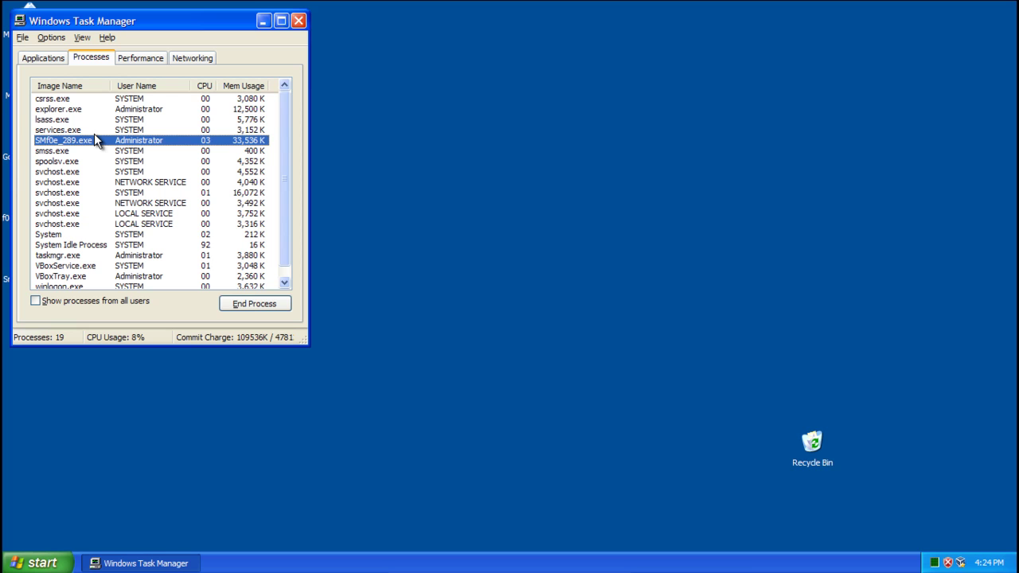
key(Delete)
key(Return)
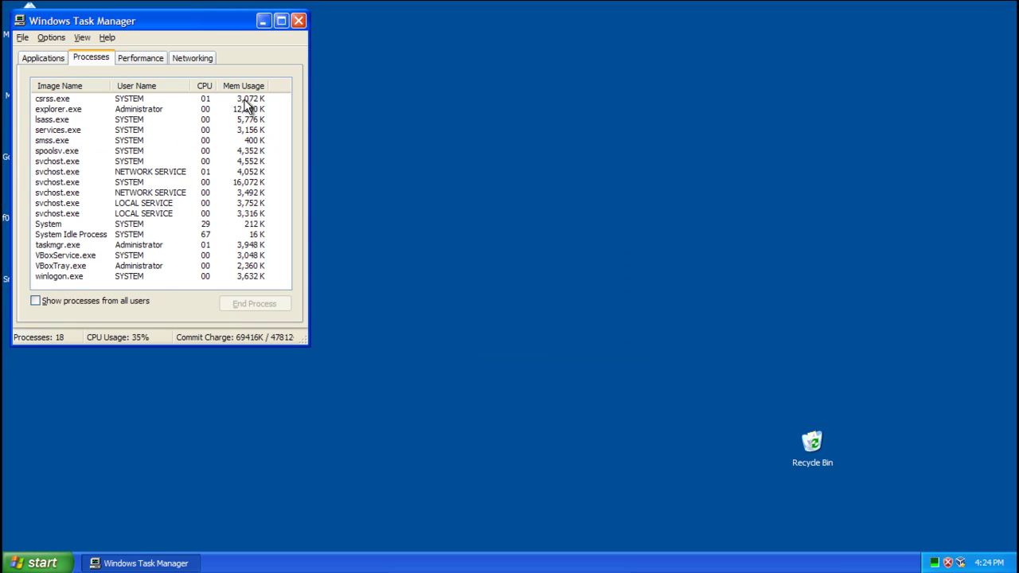
click(298, 21)
click(36, 563)
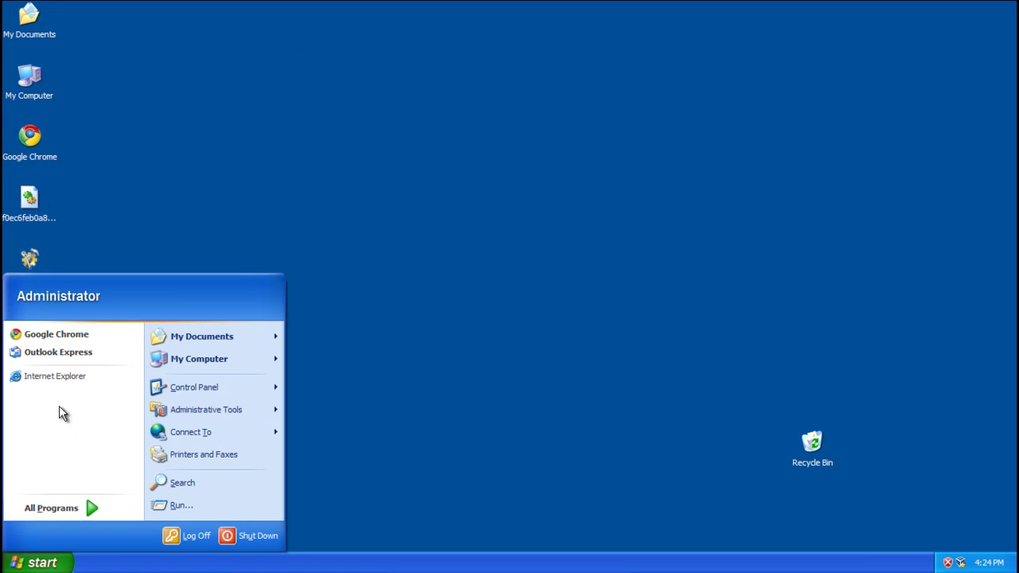
Open Internet Explorer maximized and search Google for 'rkill'
click(47, 377)
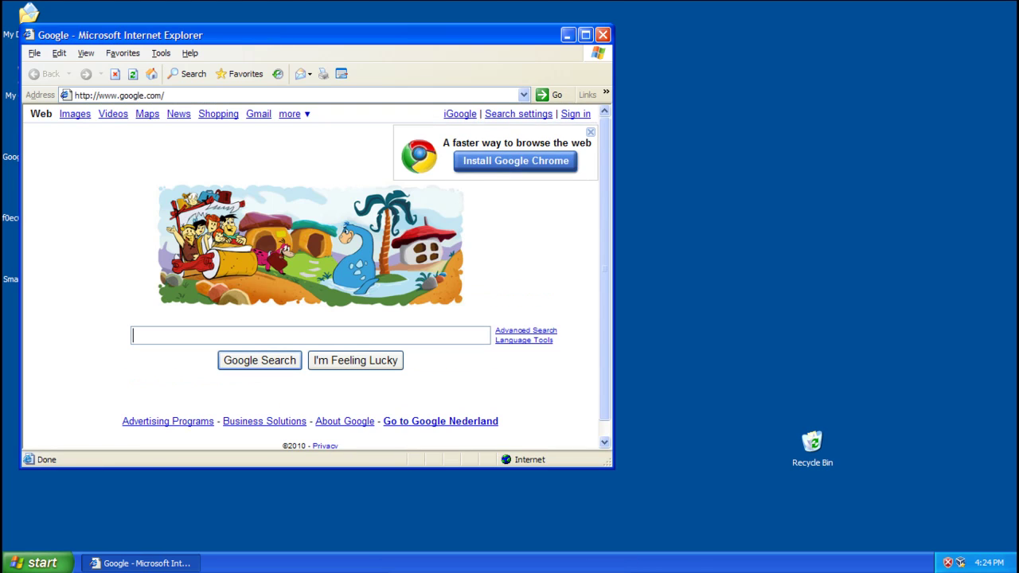
click(585, 36)
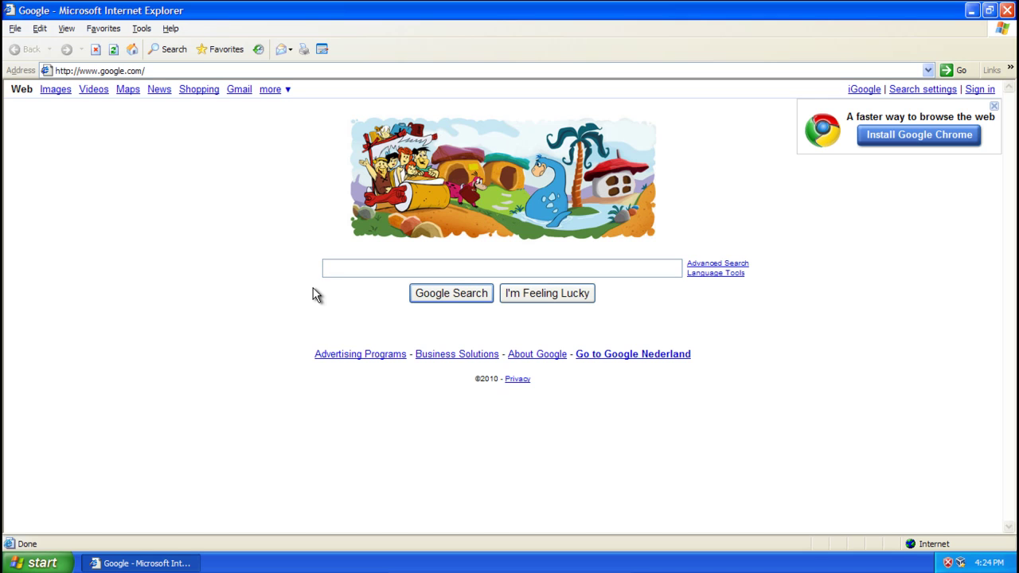
text(rkill)
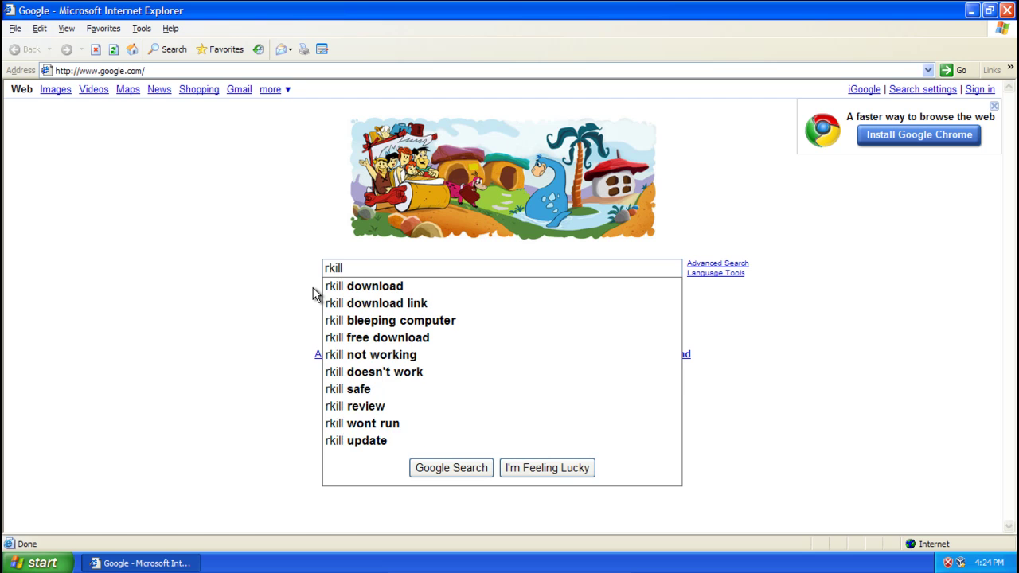
click(313, 294)
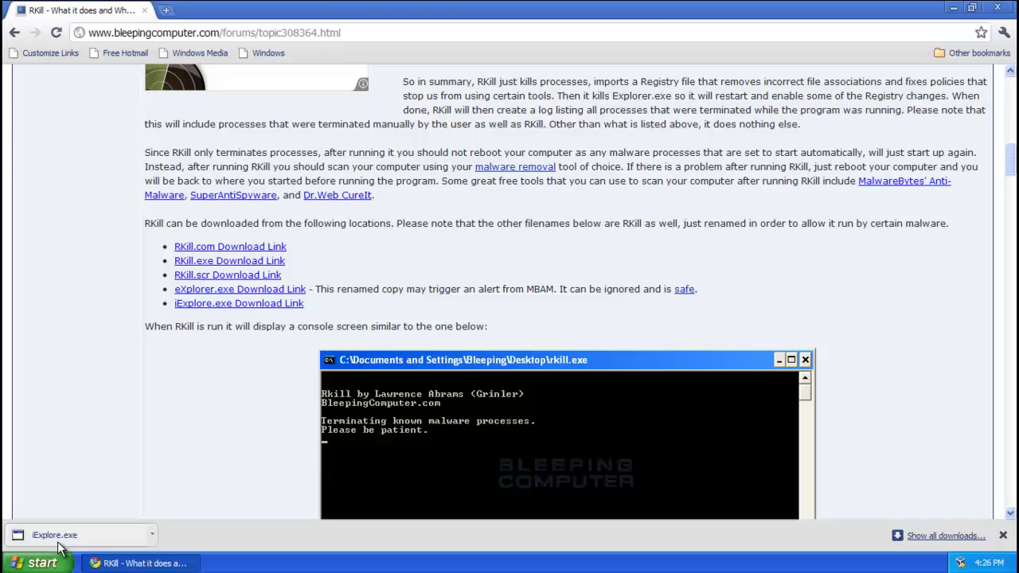
Run the downloaded iExplore.exe (RKill) past the security warning and close its rkill.log report
click(57, 541)
click(539, 299)
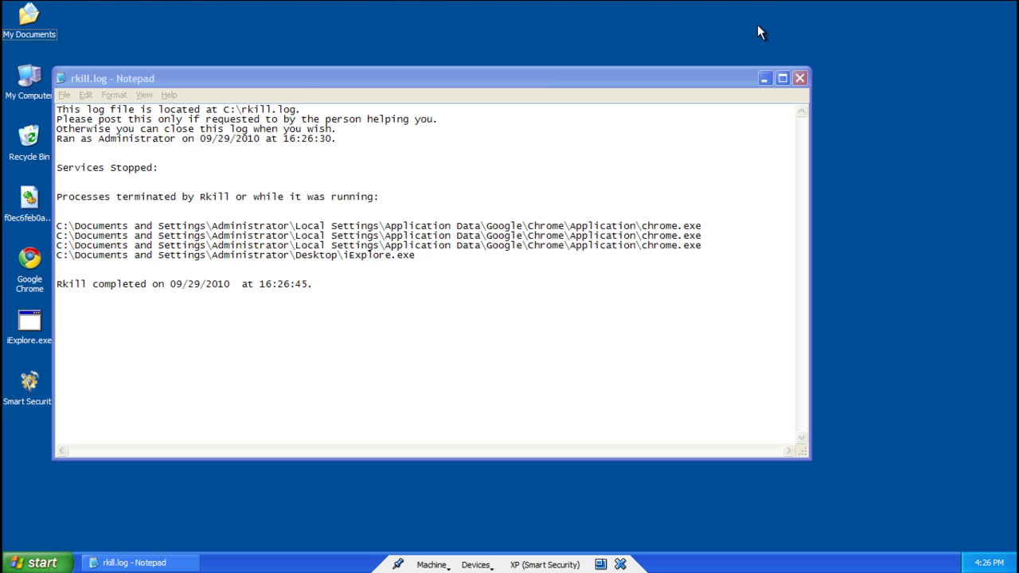
click(800, 78)
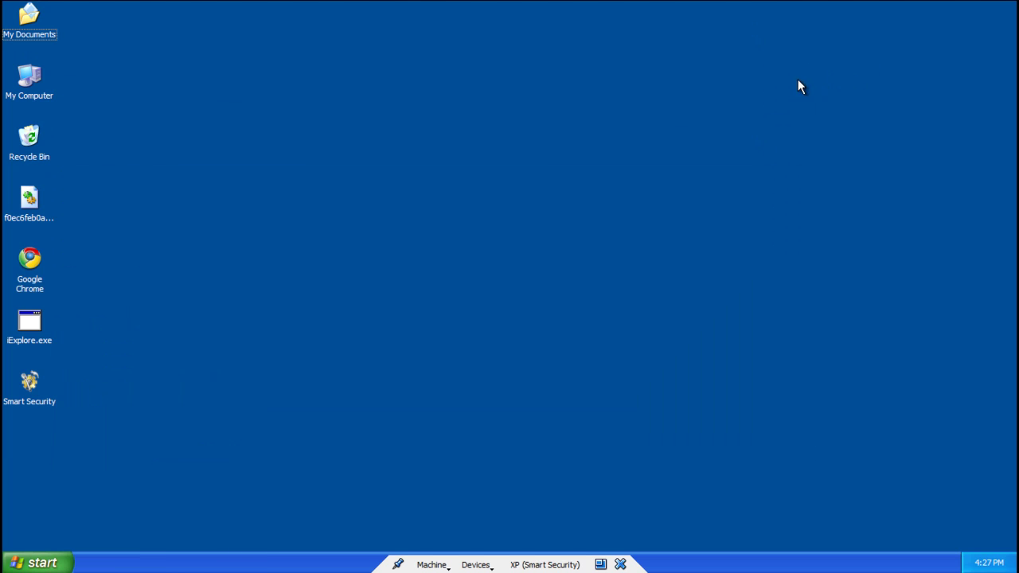
Open Chrome and save mbam-setup-1.46.exe from CNET's Malwarebytes download page
double_click(34, 283)
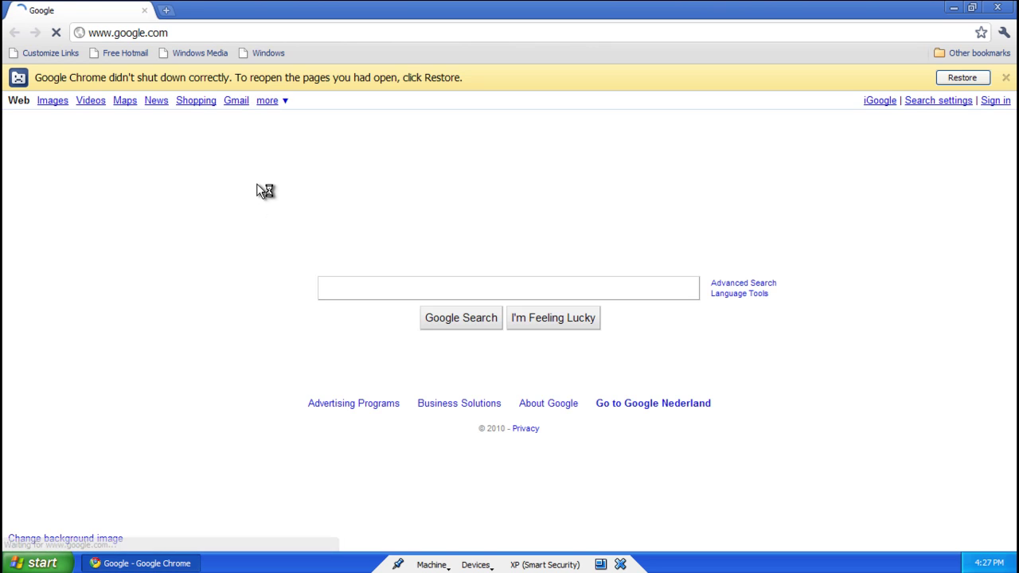
click(257, 28)
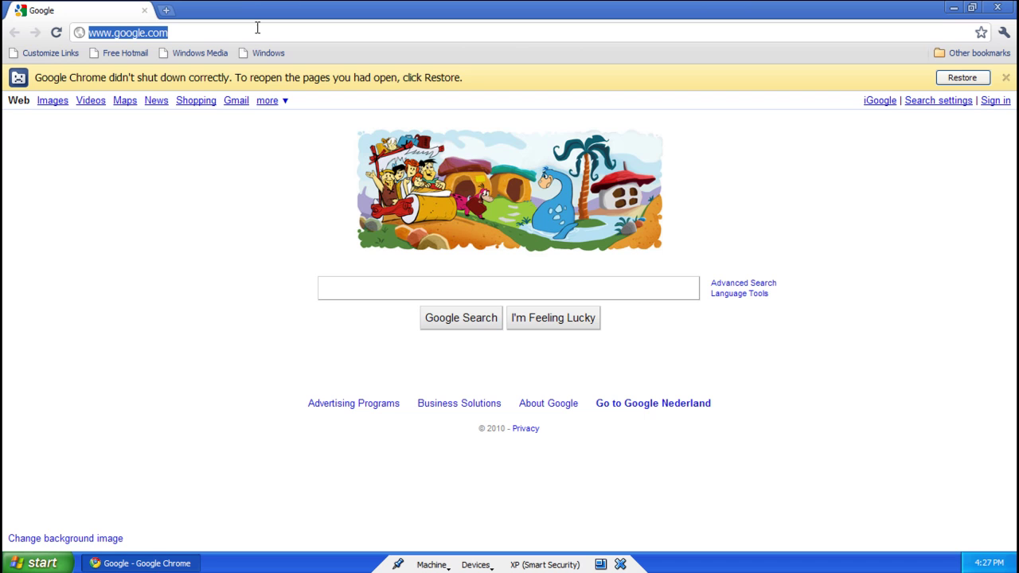
text(m)
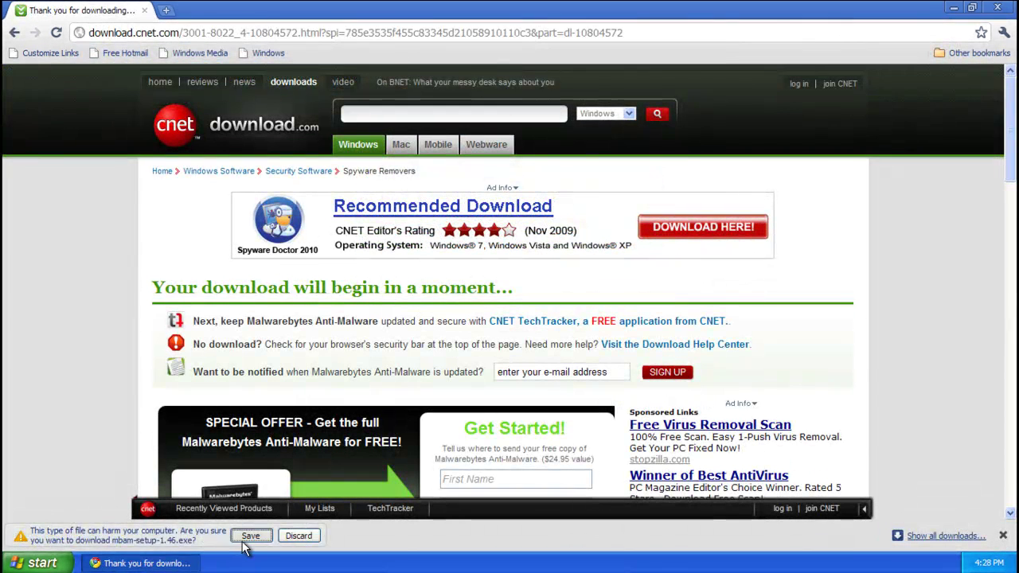
click(245, 539)
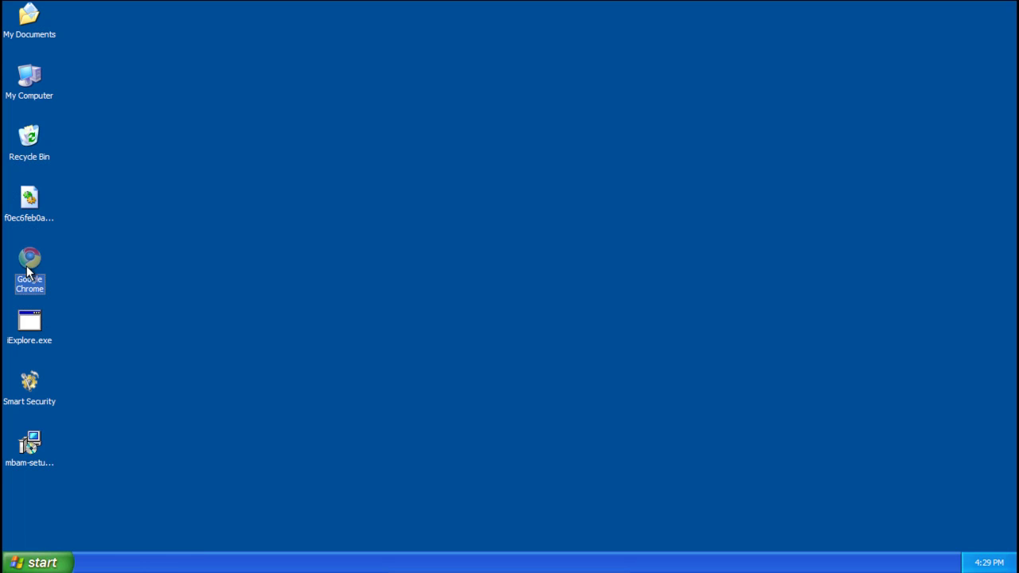
click(25, 455)
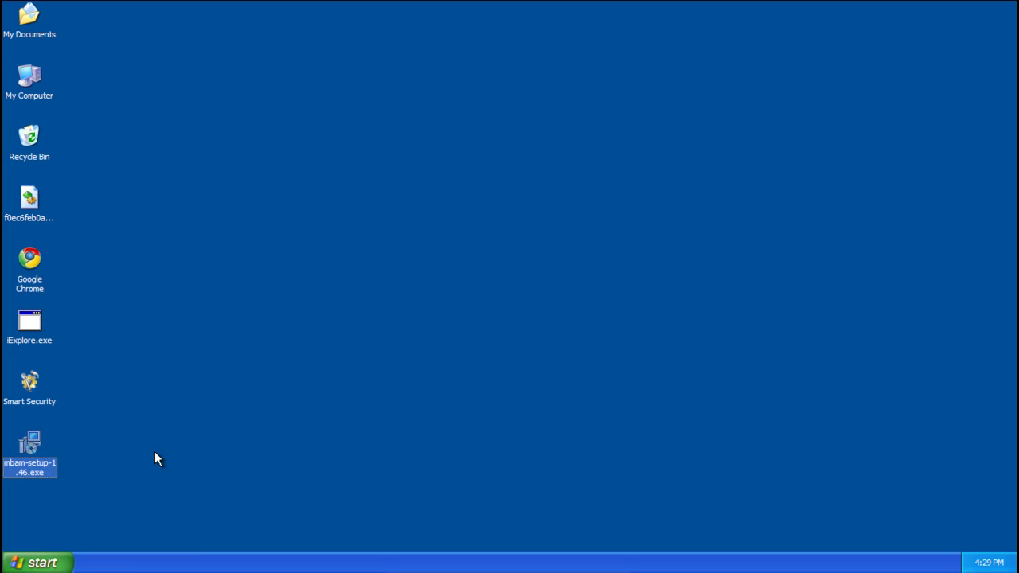
Rename the Malwarebytes installer to 9999999999999.exe and launch it
double_click(16, 468)
click(53, 470)
click(31, 473)
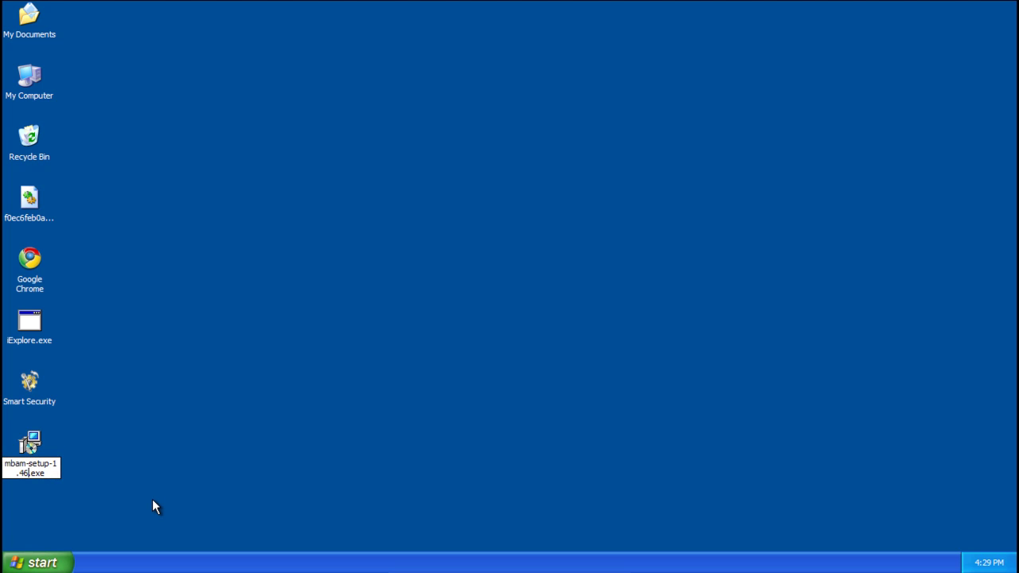
key(BackSpace)
key(BackSpace)
key(BackSpace)
key(BackSpace)
key(BackSpace)
key(BackSpace)
key(BackSpace)
key(BackSpace)
key(BackSpace)
key(BackSpace)
key(BackSpace)
key(BackSpace)
key(BackSpace)
key(BackSpace)
key(BackSpace)
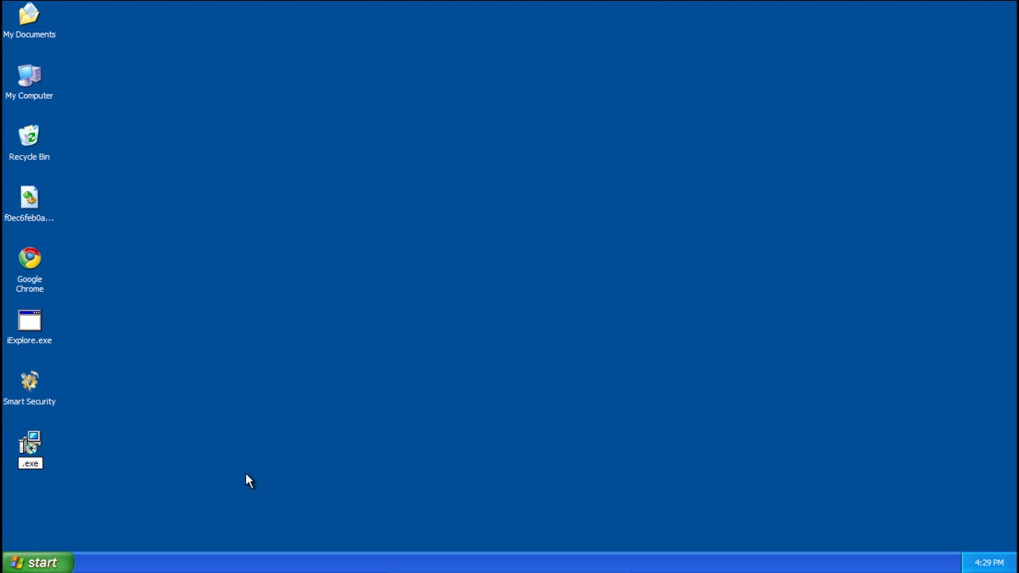
text(+9)
text(9999999999999)
key(Return)
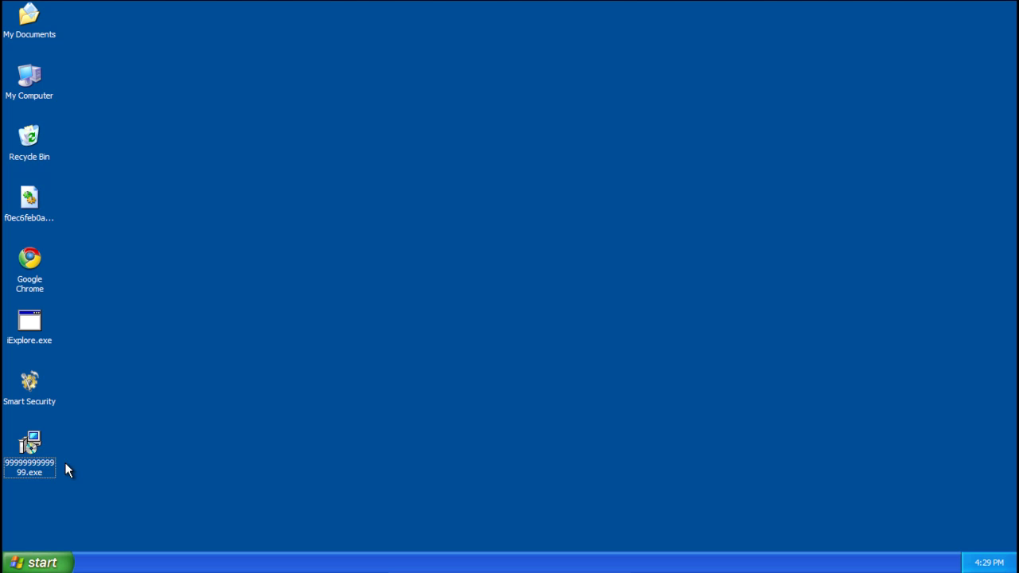
double_click(28, 469)
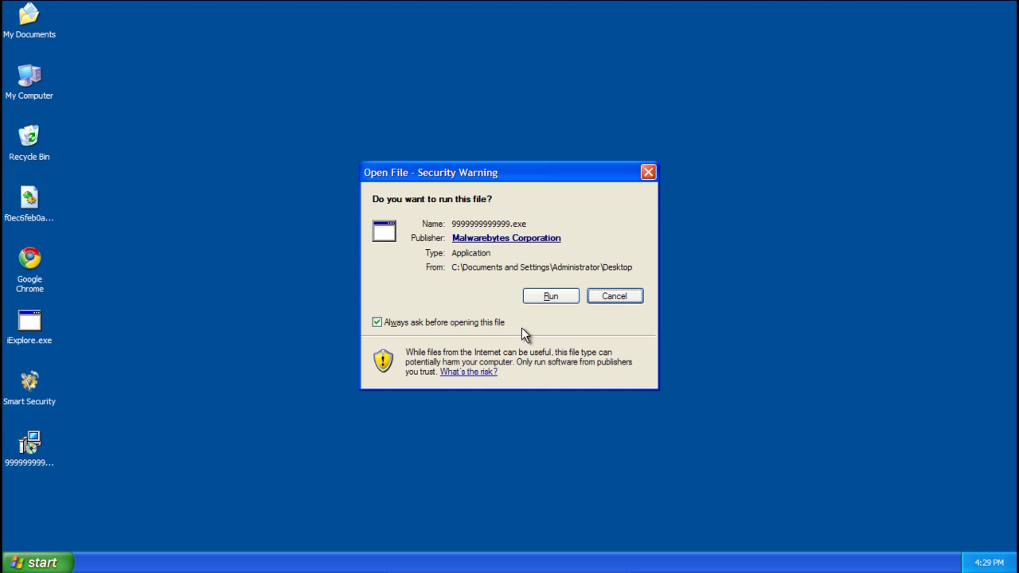
Install Malwarebytes' Anti-Malware with default language, folders and desktop icon, then launch it
click(532, 296)
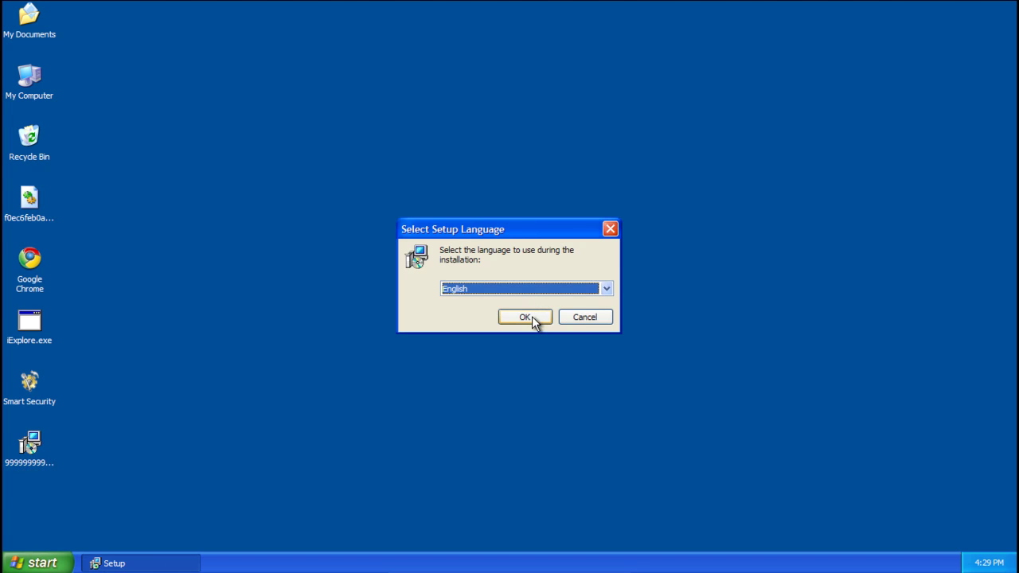
click(532, 317)
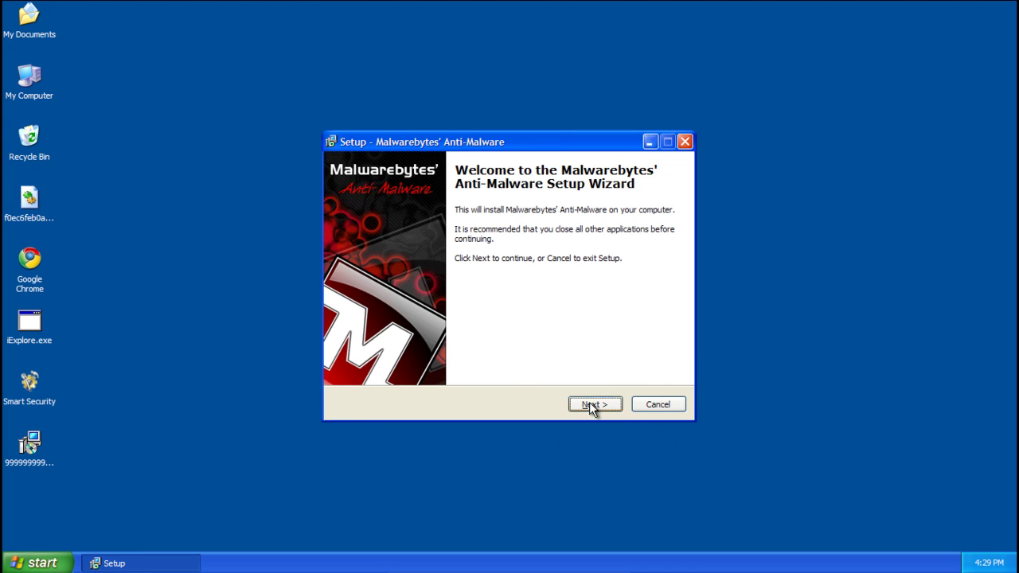
click(591, 407)
click(437, 360)
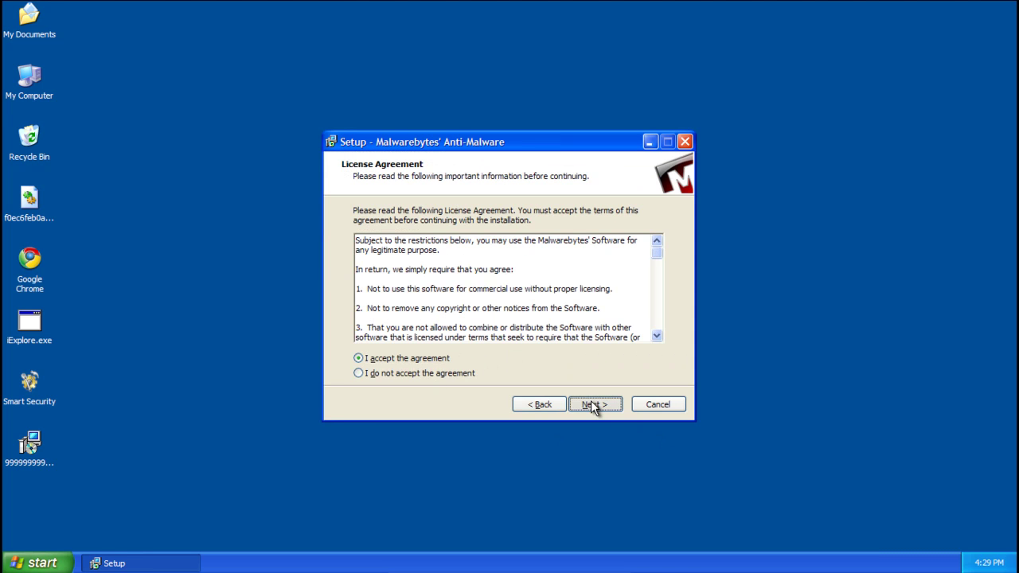
click(591, 404)
click(595, 403)
click(594, 402)
click(595, 403)
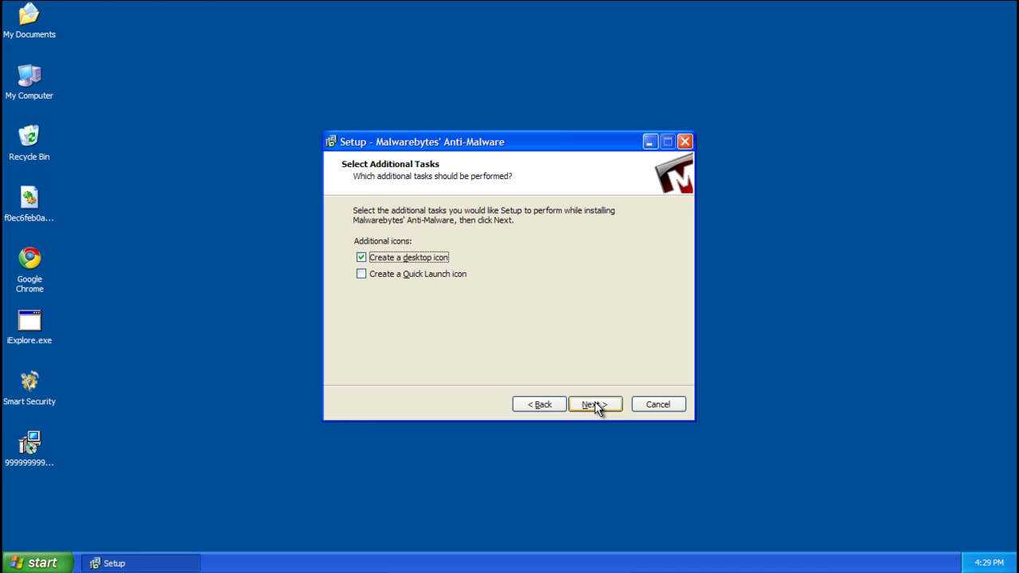
click(594, 403)
click(593, 406)
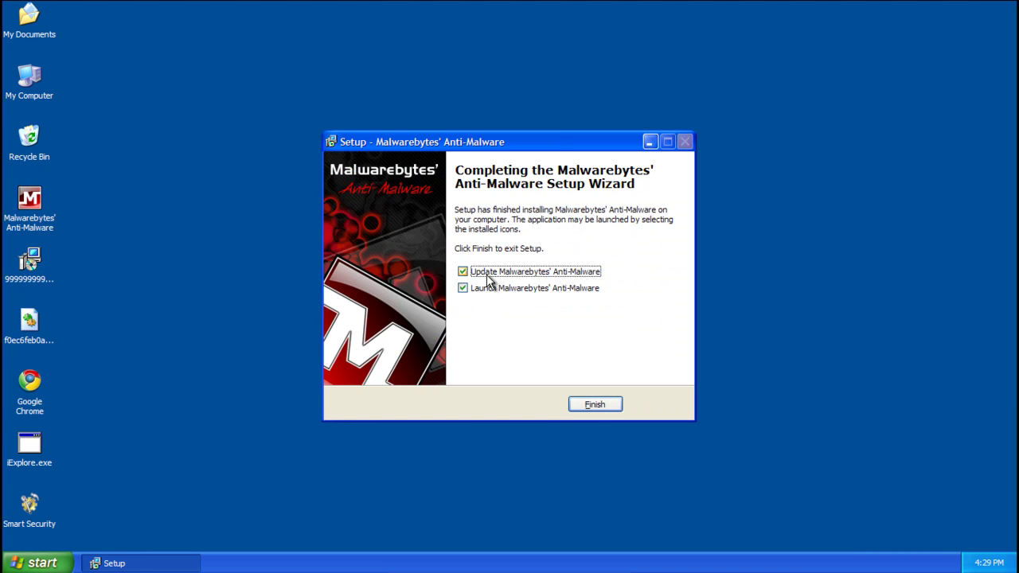
click(591, 407)
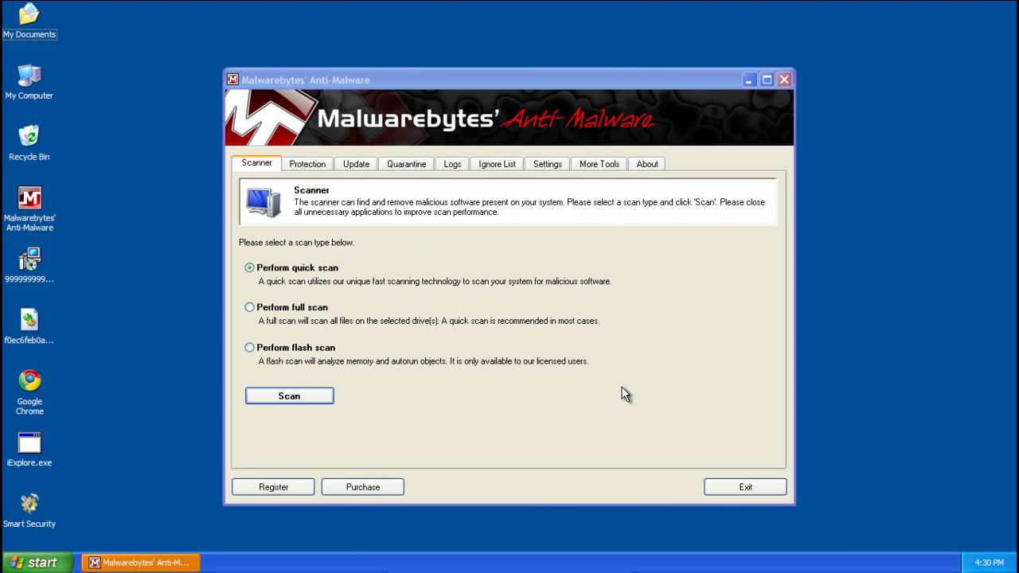
Check for definition updates and confirm Malwarebytes already has the latest database
click(415, 90)
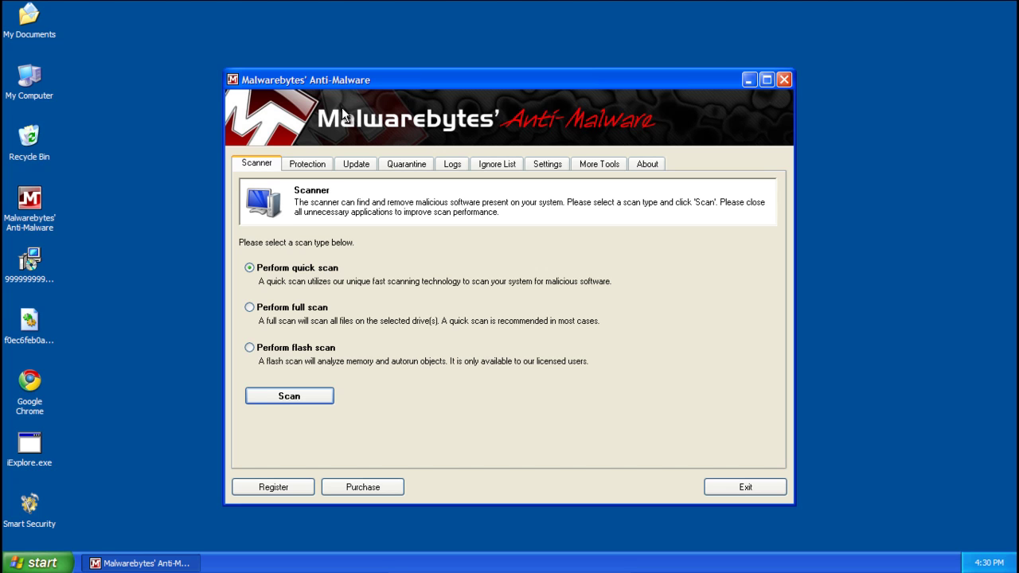
click(350, 165)
click(330, 319)
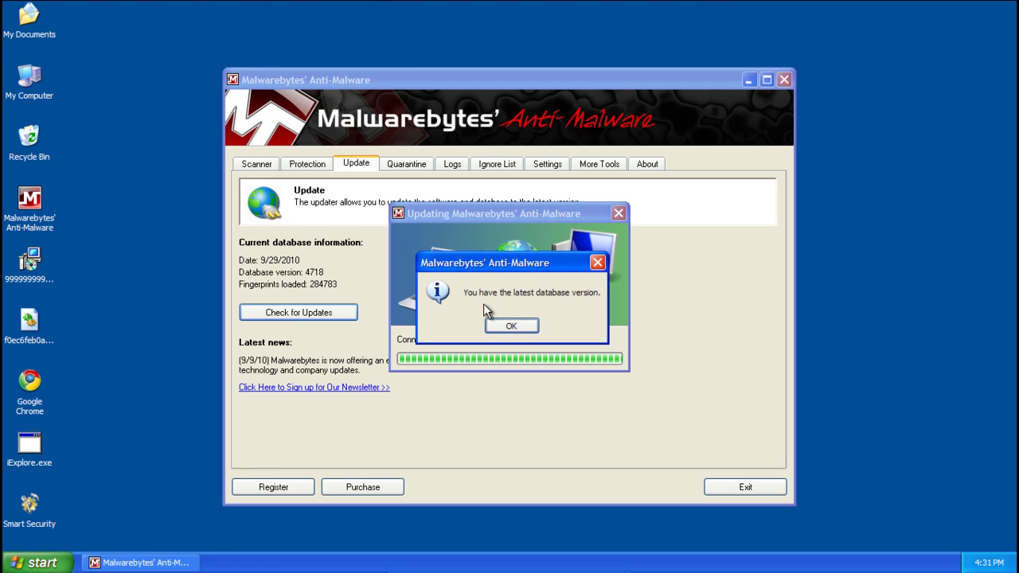
click(597, 263)
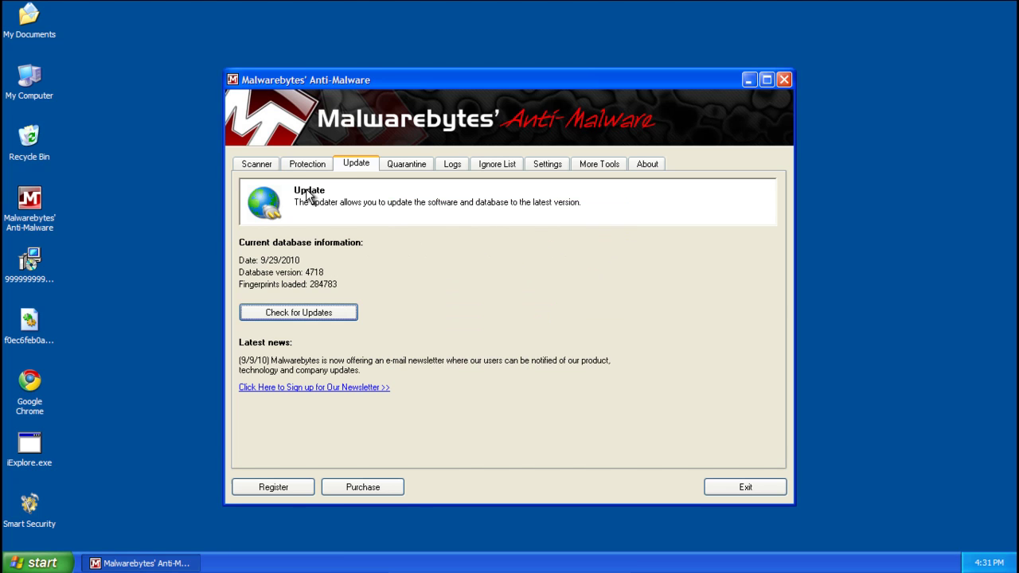
Run a quick scan, which finds 804 infected objects among 120674 scanned
click(258, 165)
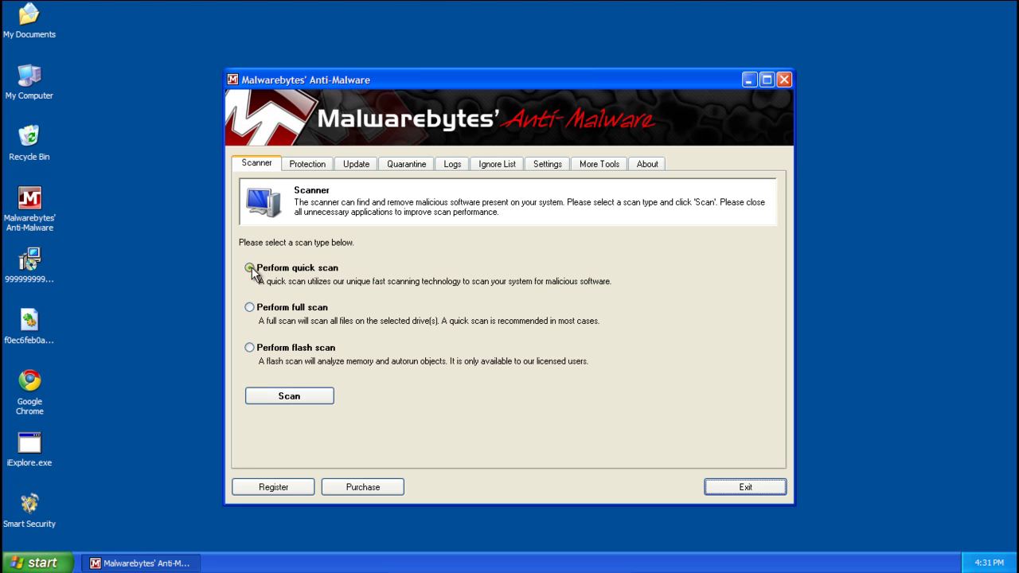
click(287, 397)
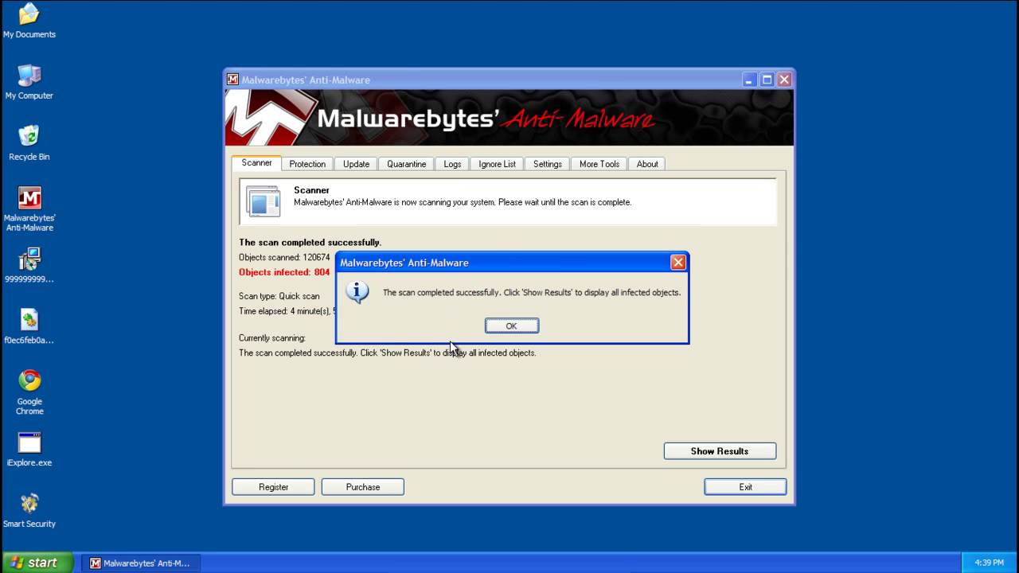
click(508, 331)
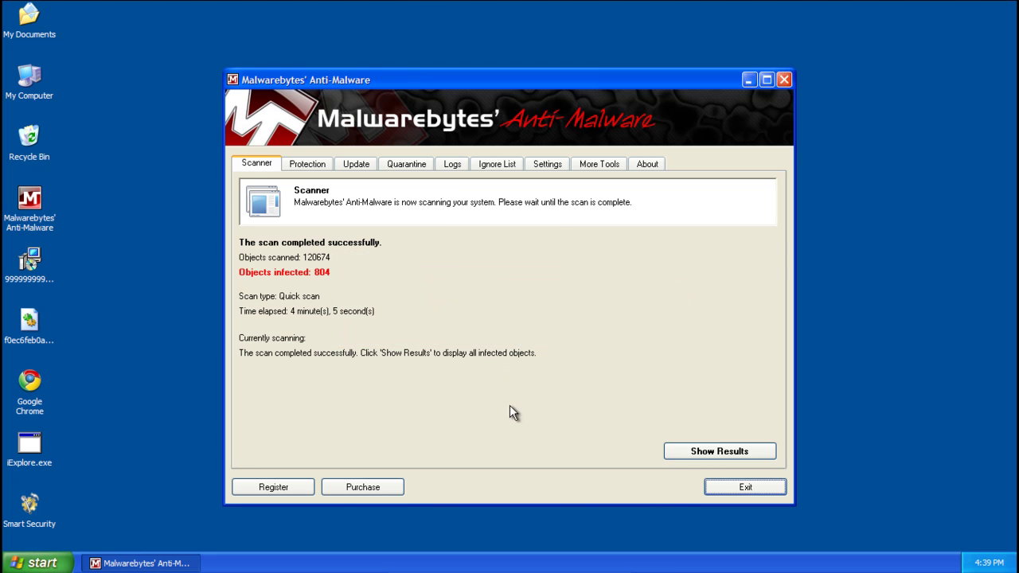
Review the scan results, remove all detected threats, close the log and restart Windows
click(684, 455)
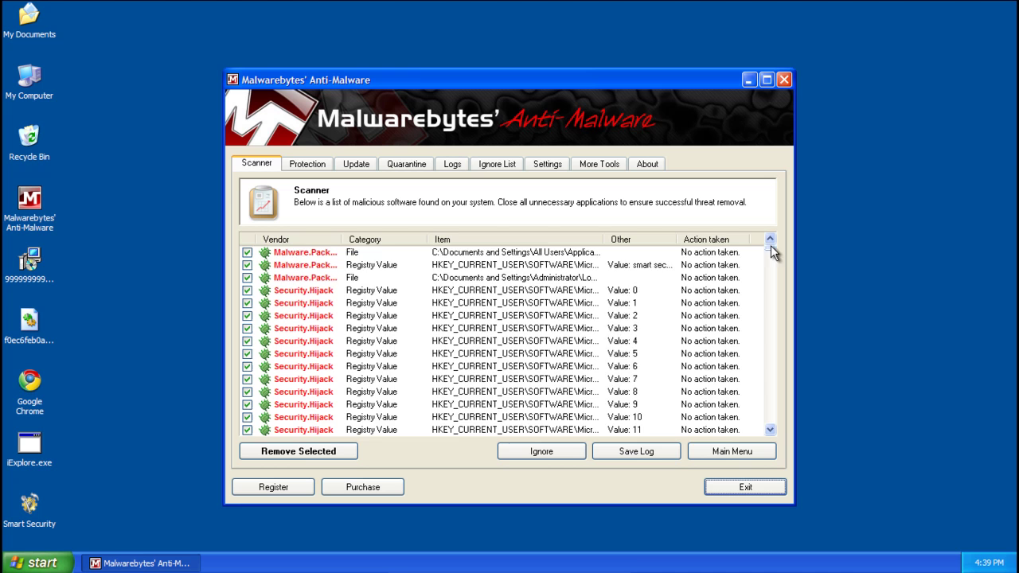
drag(771, 246, 764, 426)
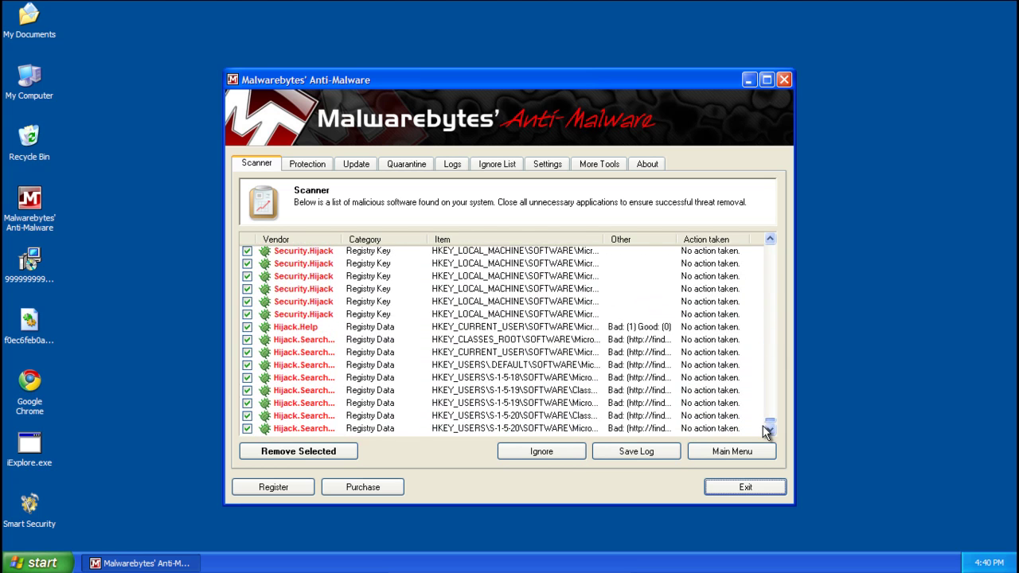
click(293, 465)
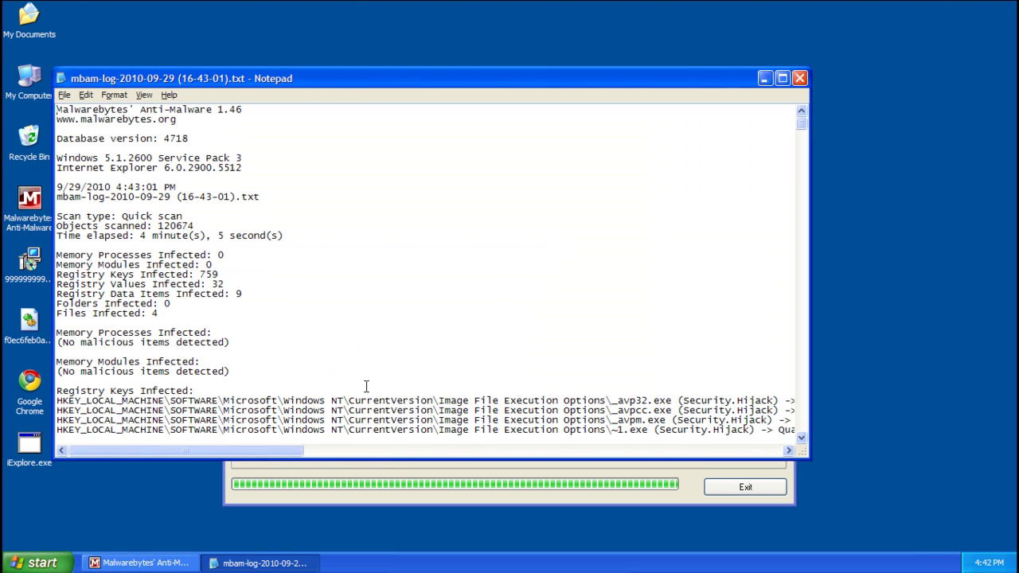
click(800, 78)
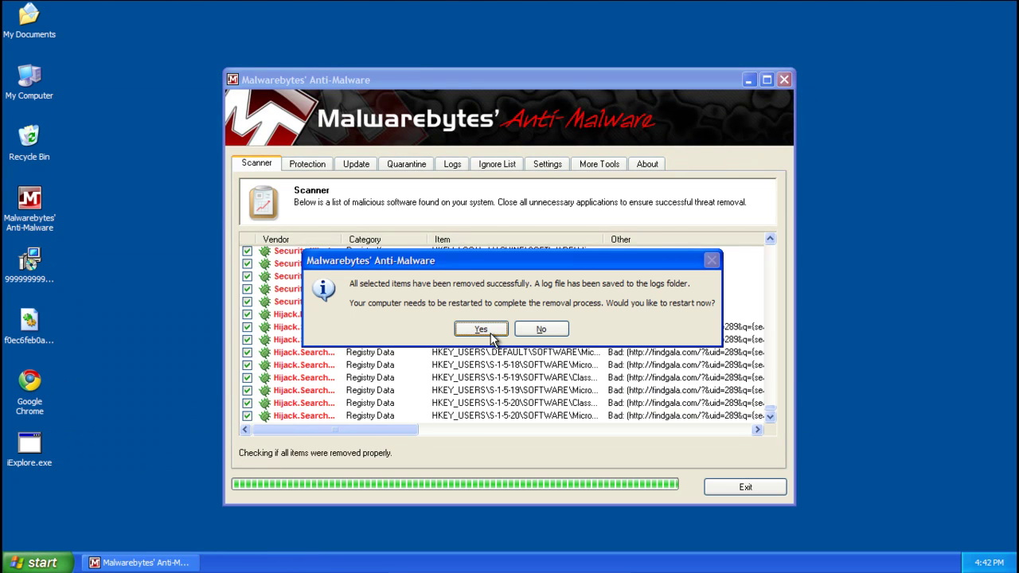
click(481, 329)
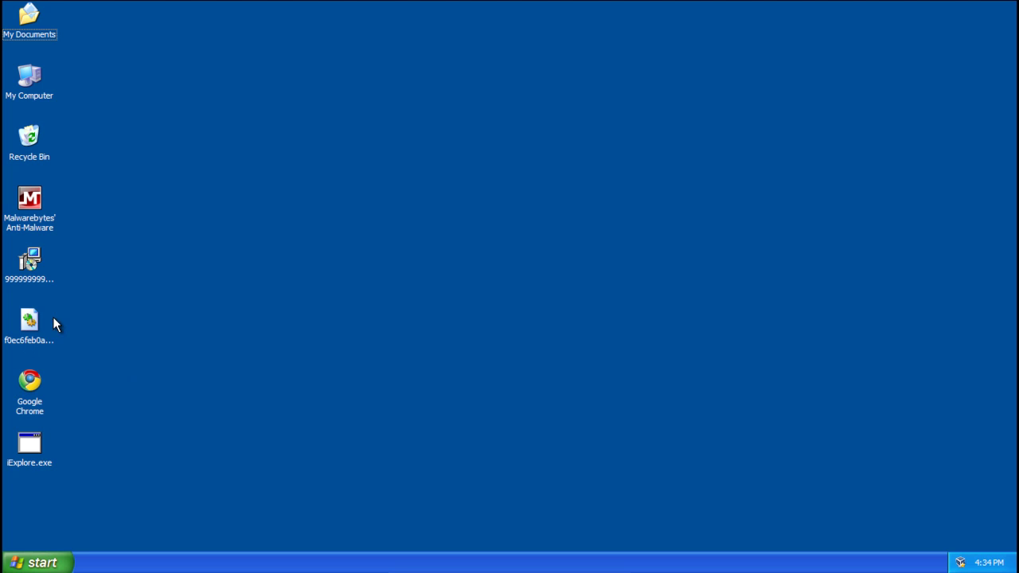
Send the leftover .ocx file, iExplore.exe and 9999999999999.exe to the Recycle Bin
click(29, 330)
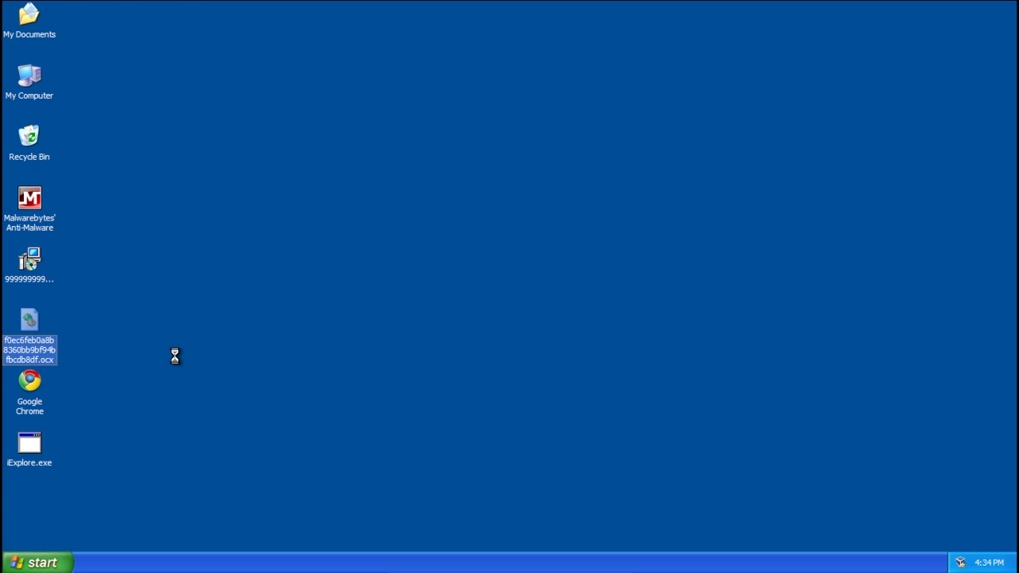
key(Delete)
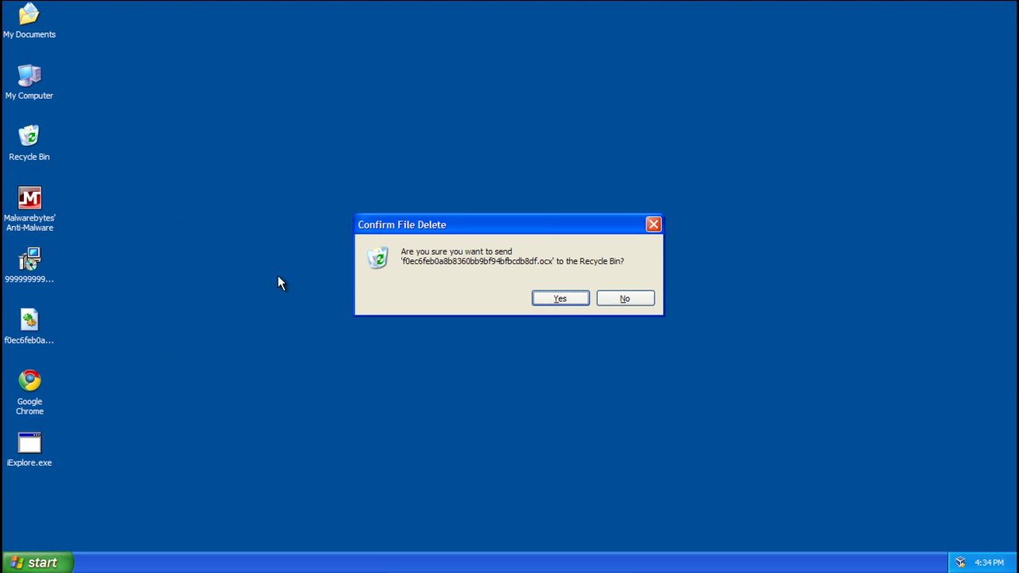
key(Return)
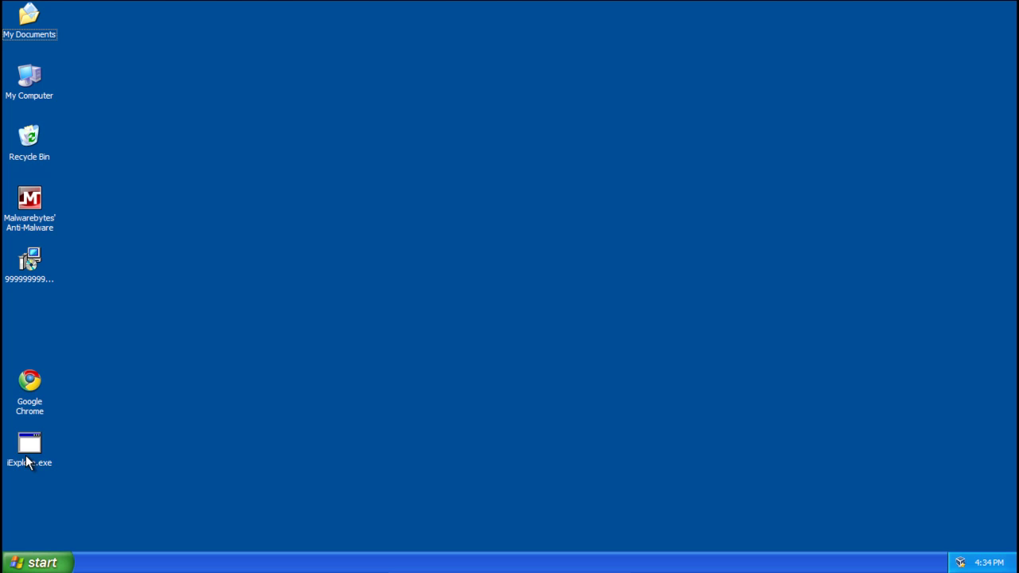
click(27, 462)
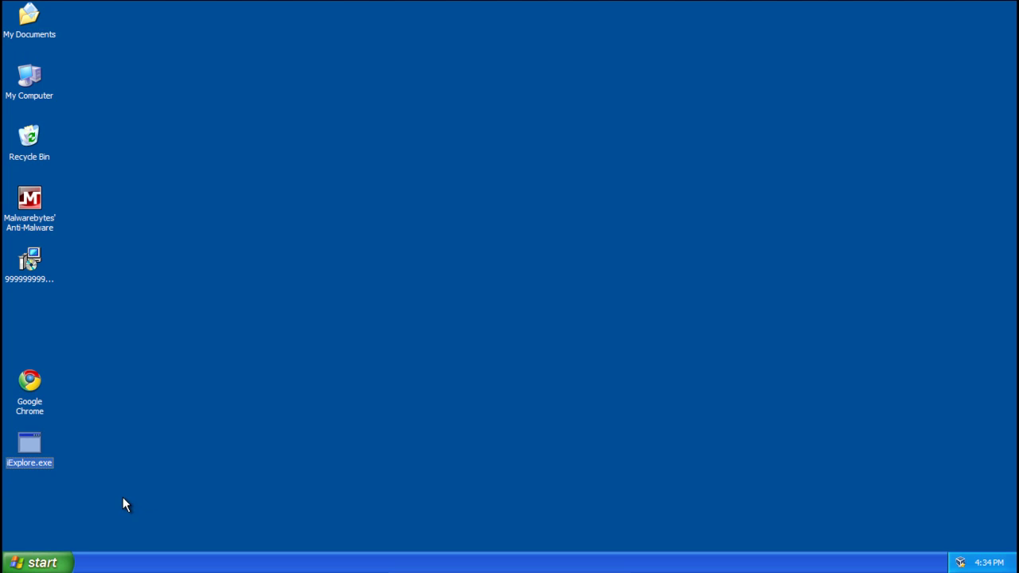
key(Delete)
key(Return)
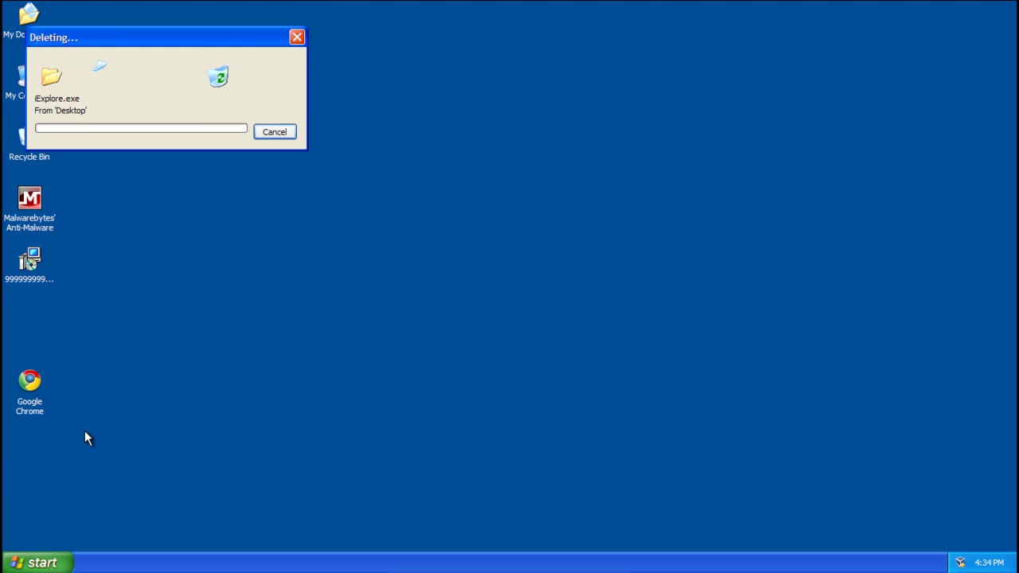
click(36, 286)
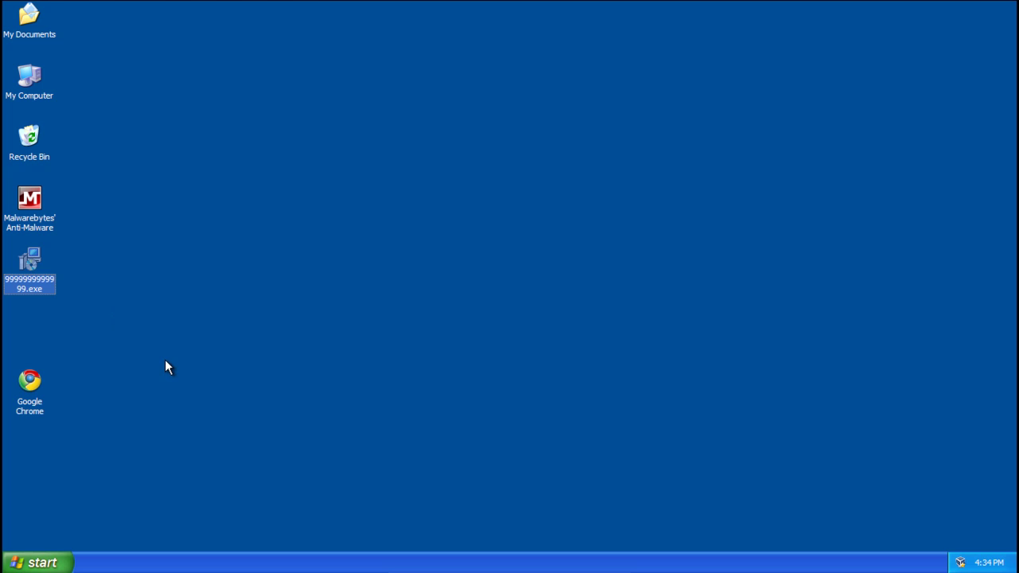
key(Delete)
key(Return)
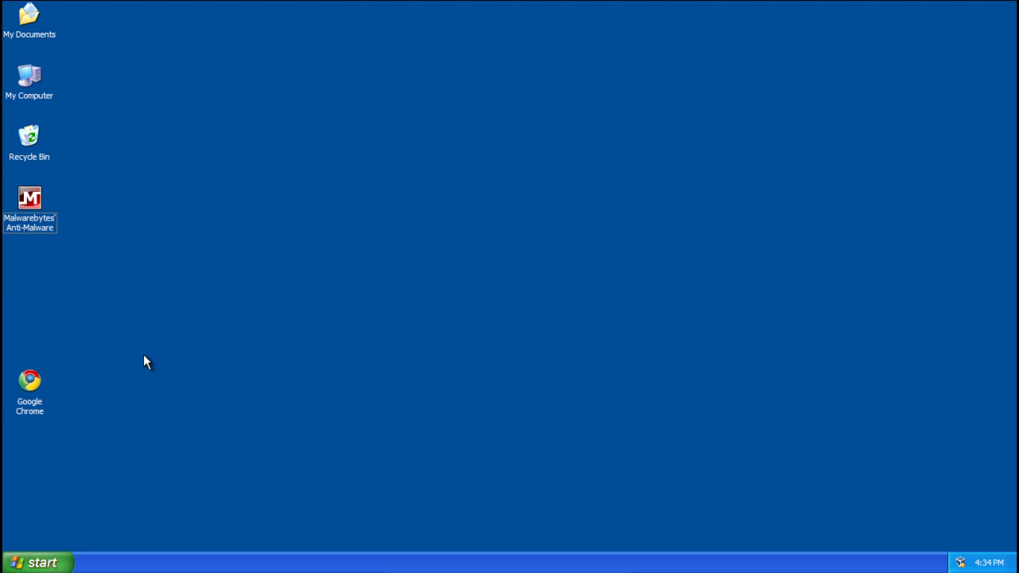